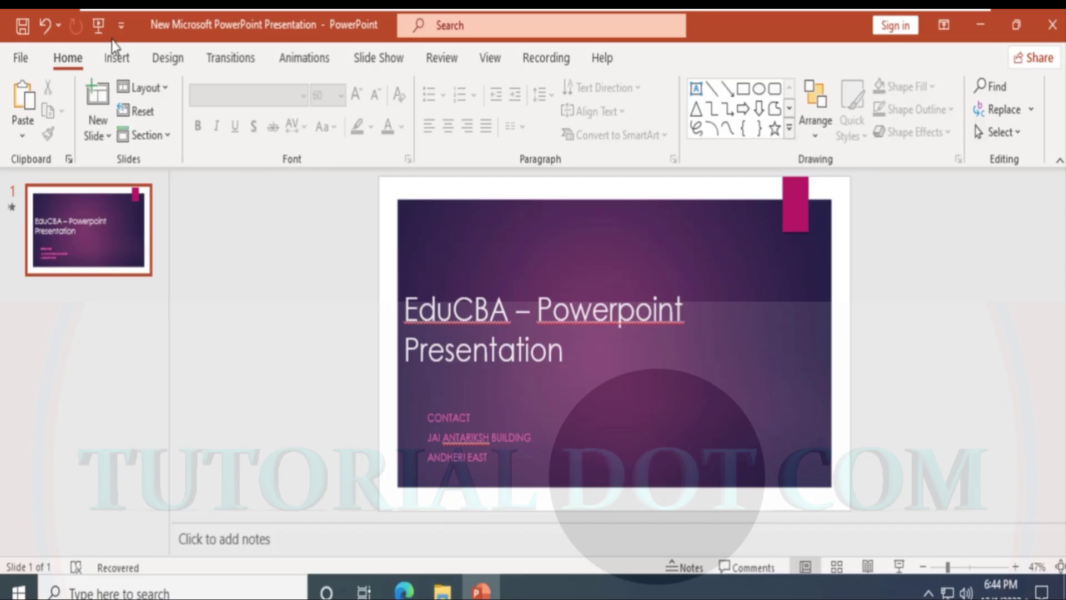
Open the File backstage and return to the slide view, twice over.
click(20, 61)
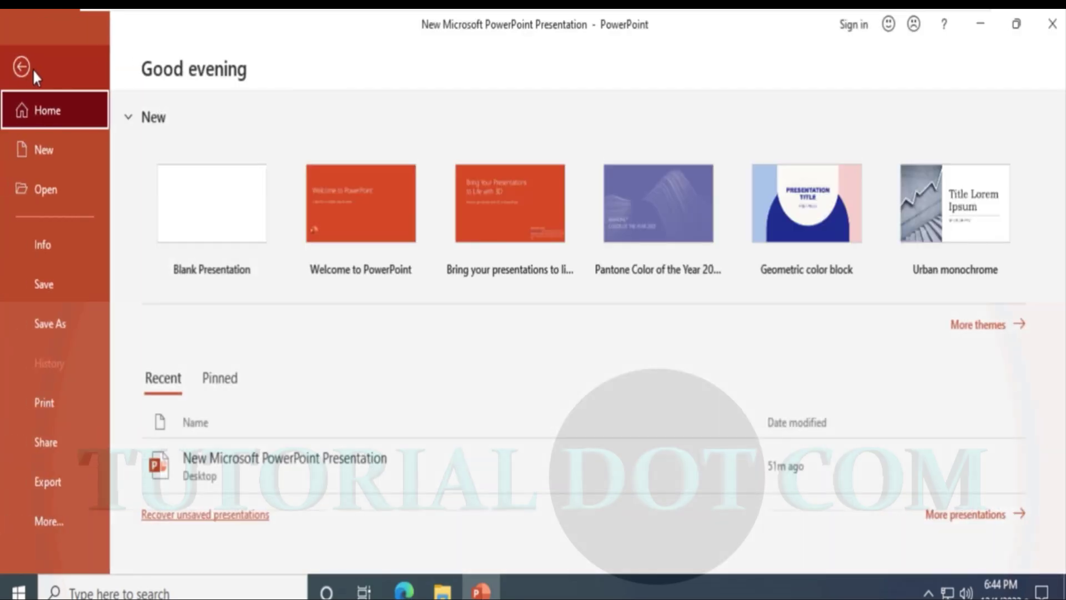
click(23, 67)
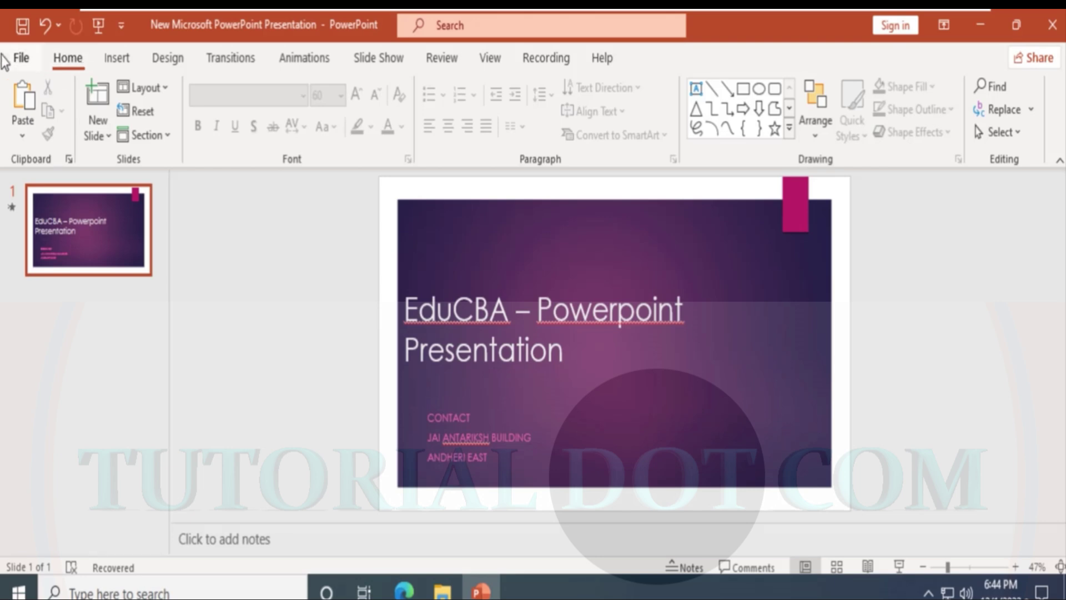
click(18, 62)
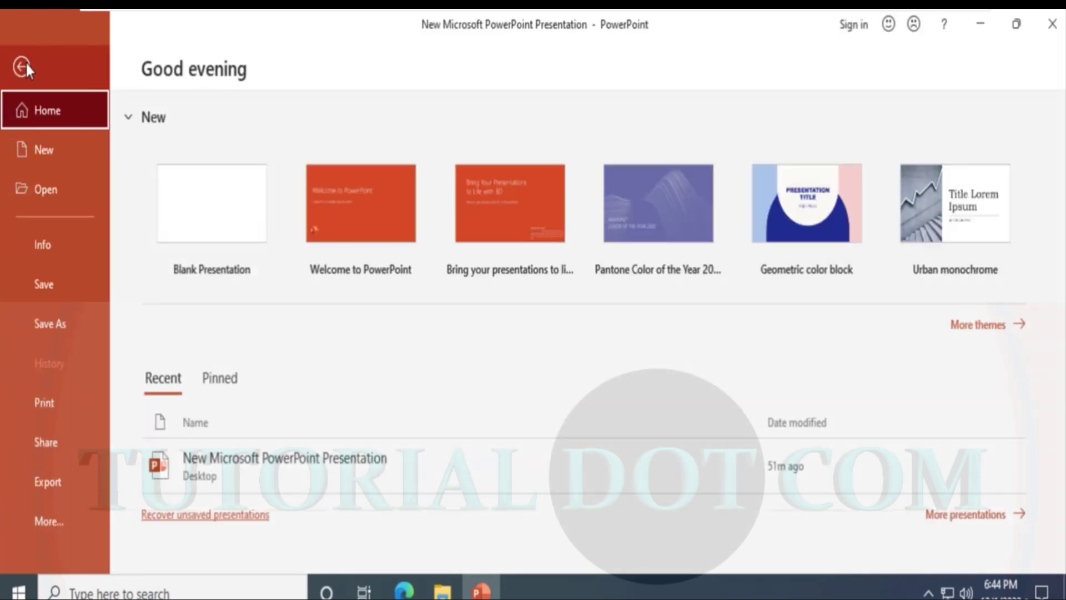
click(24, 65)
View the Help tab, then open Backstage Home with the New templates region collapsed.
click(602, 58)
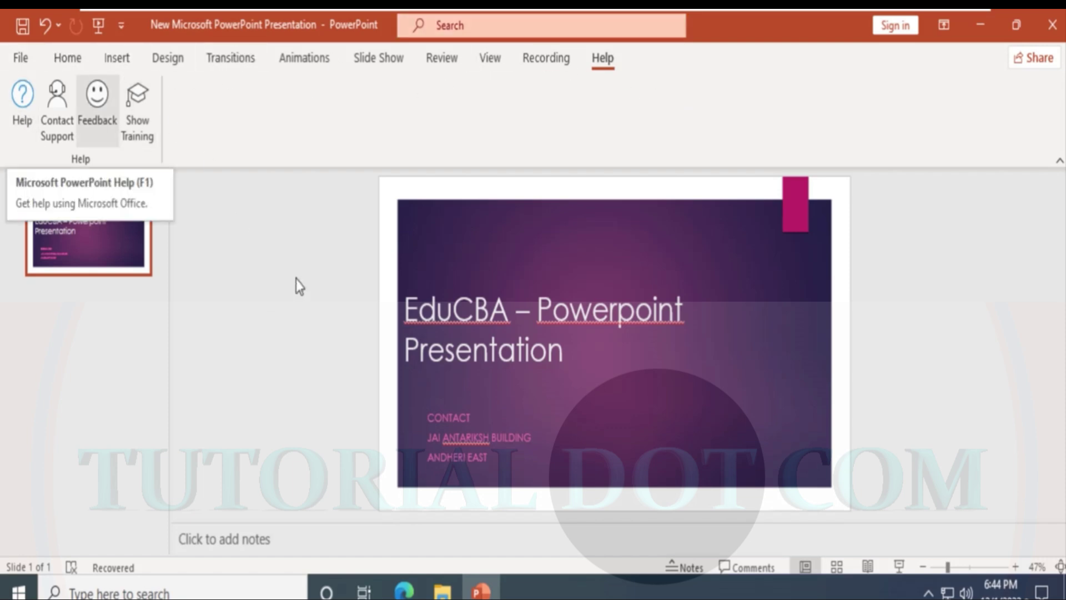
click(21, 58)
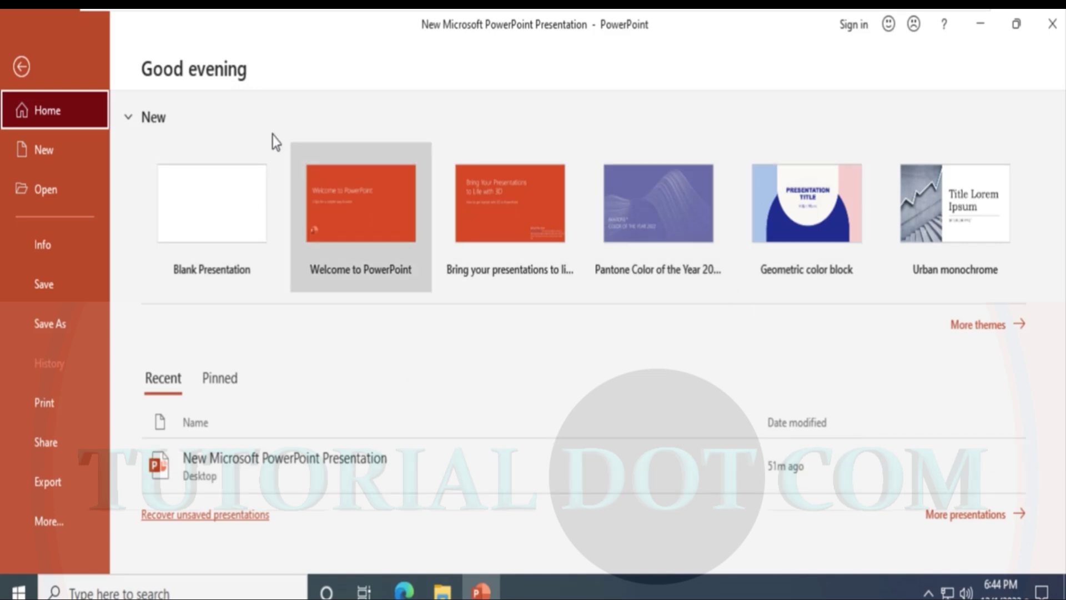
click(135, 123)
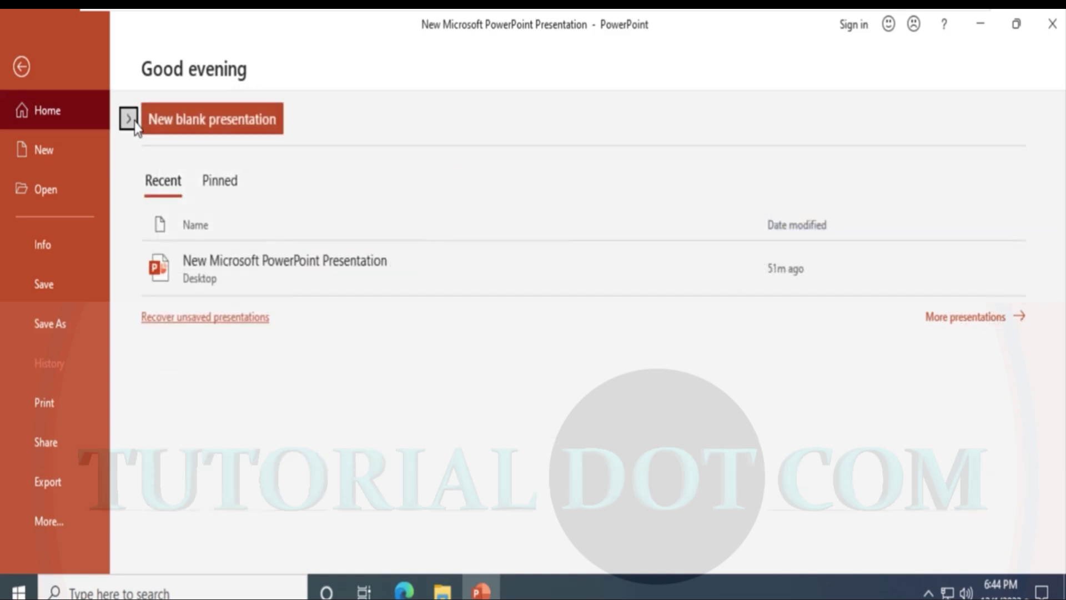
Compare the Pinned and Recent lists, toggle the New region, then create blank Presentation2.
click(233, 187)
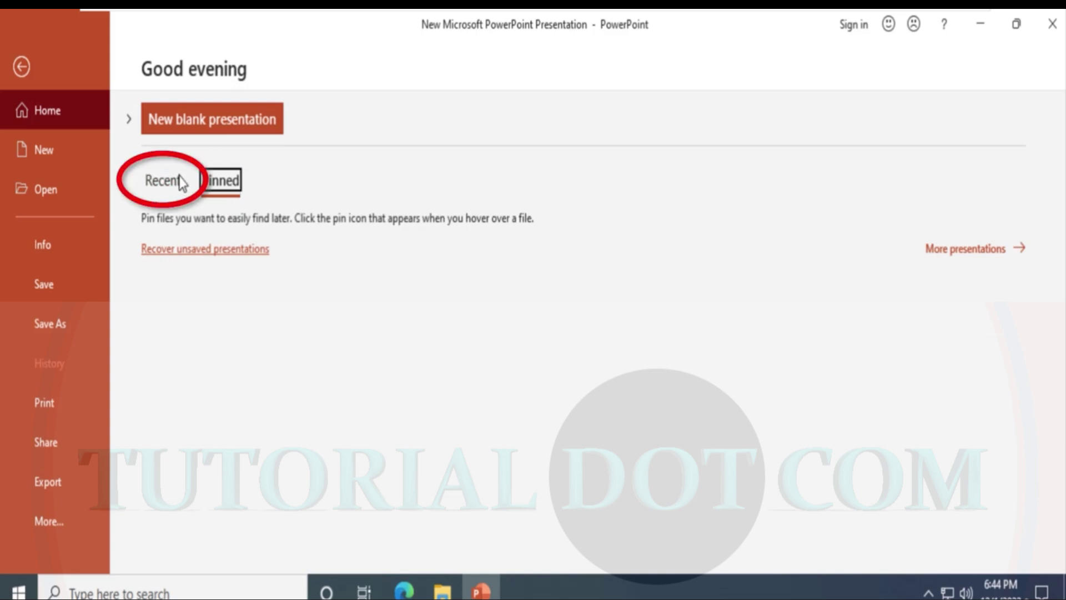
click(164, 185)
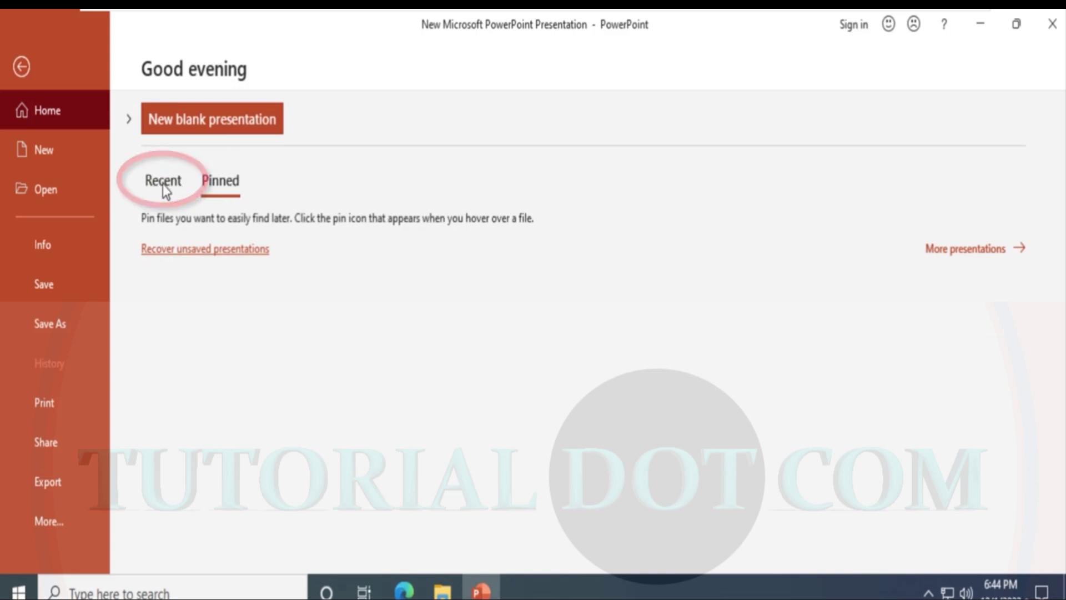
click(128, 122)
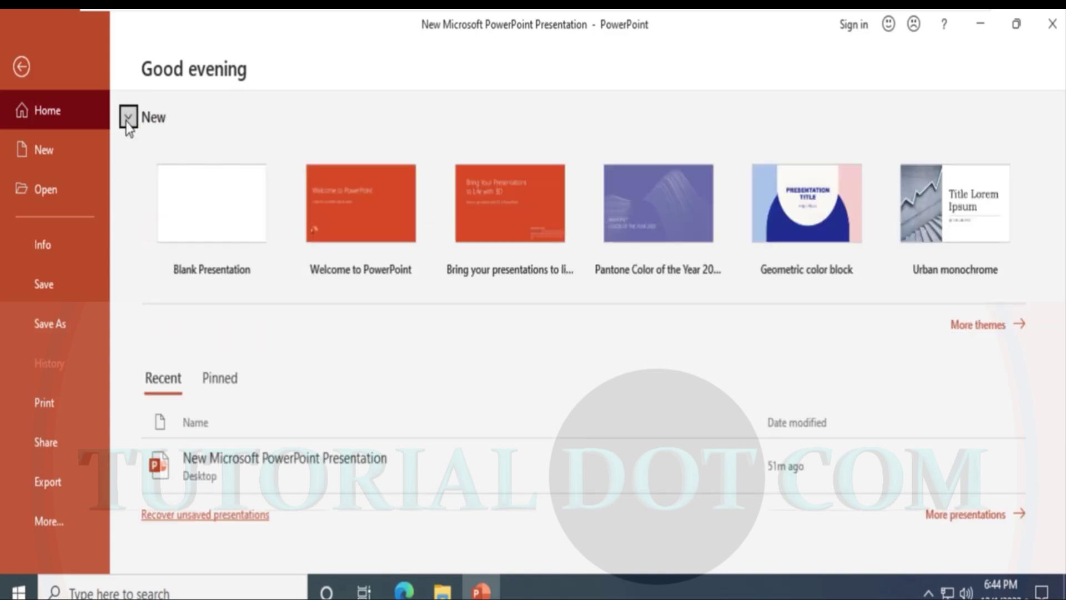
click(127, 120)
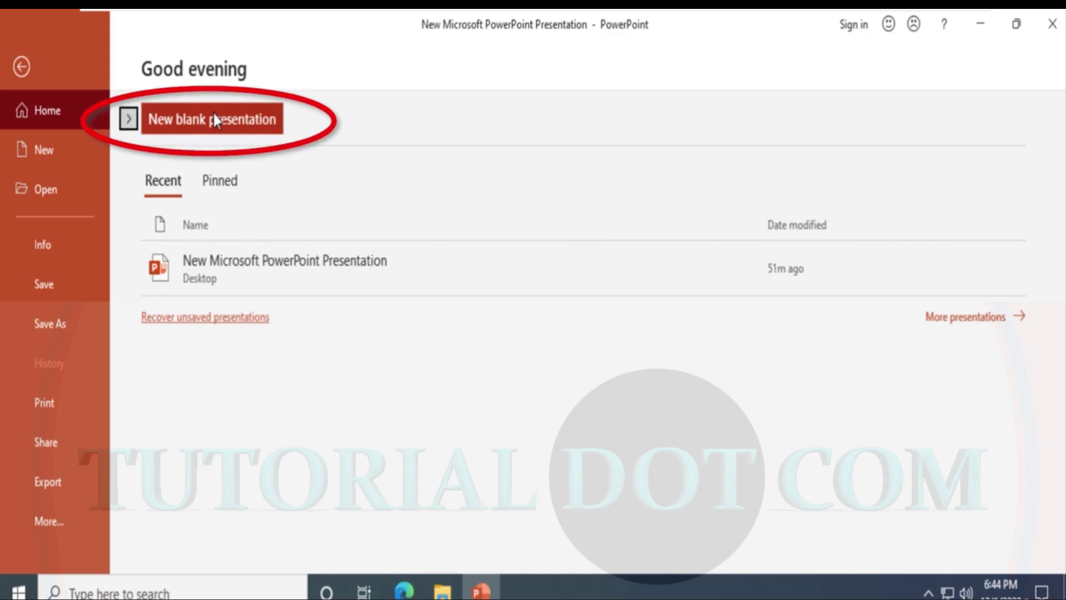
click(214, 120)
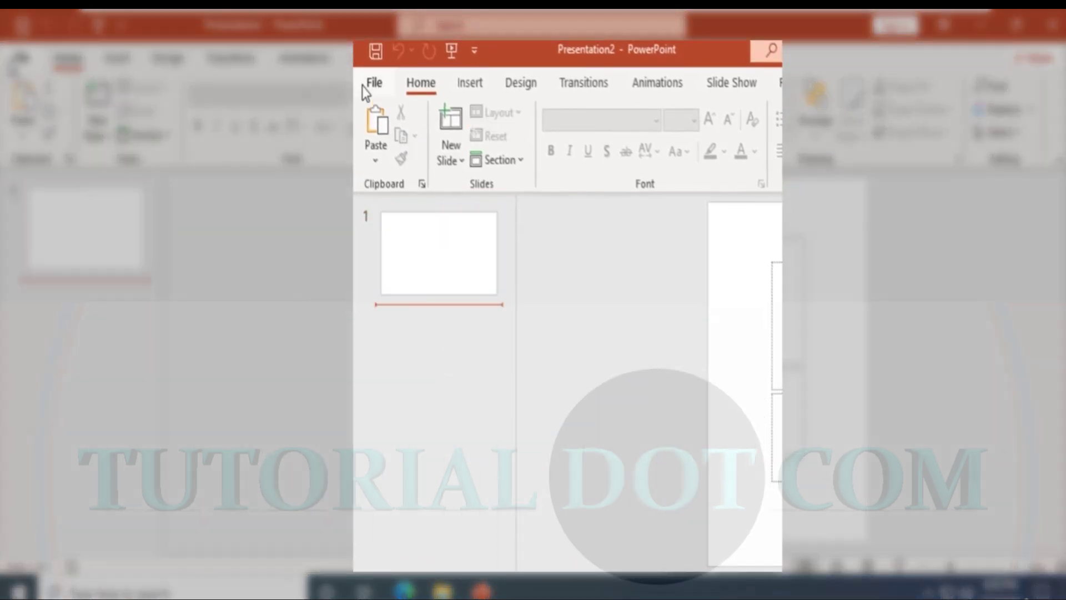
click(365, 84)
Look over the New Slide layout gallery for Presentation2, then go back to Backstage Home.
click(520, 149)
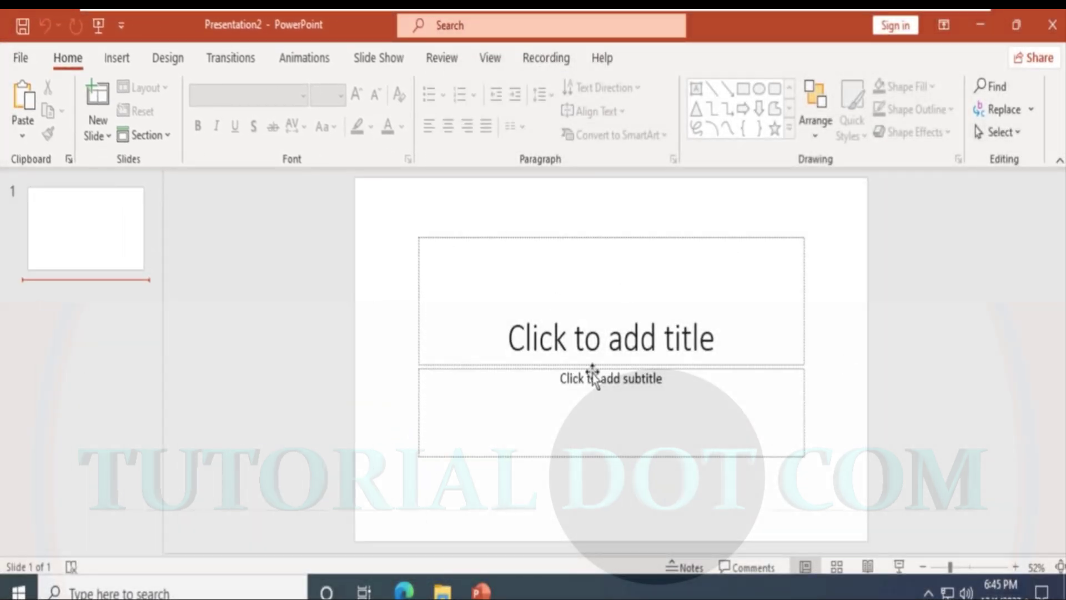
click(103, 136)
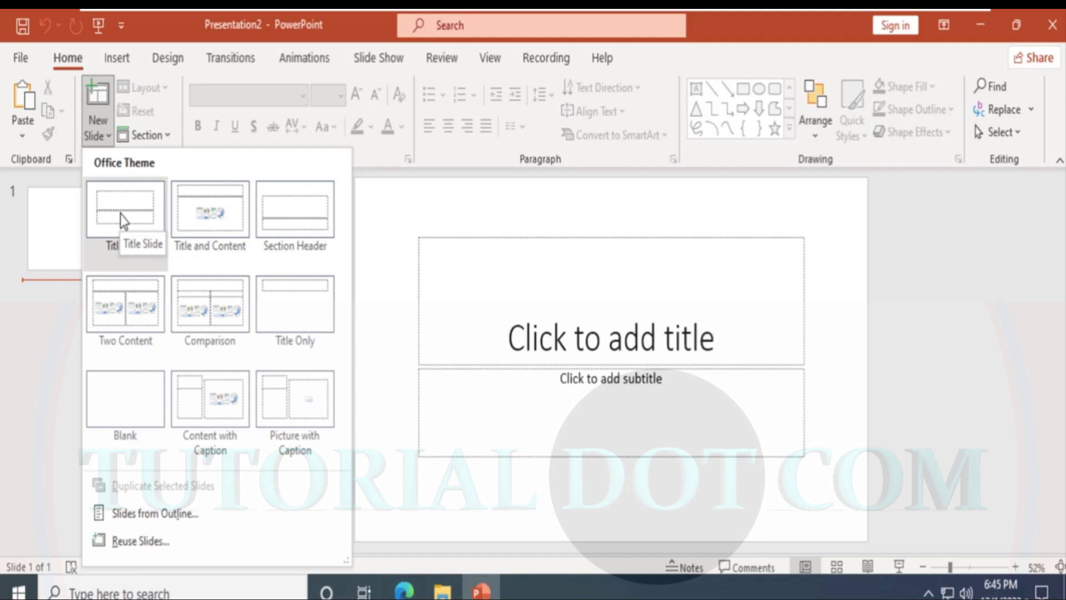
click(21, 58)
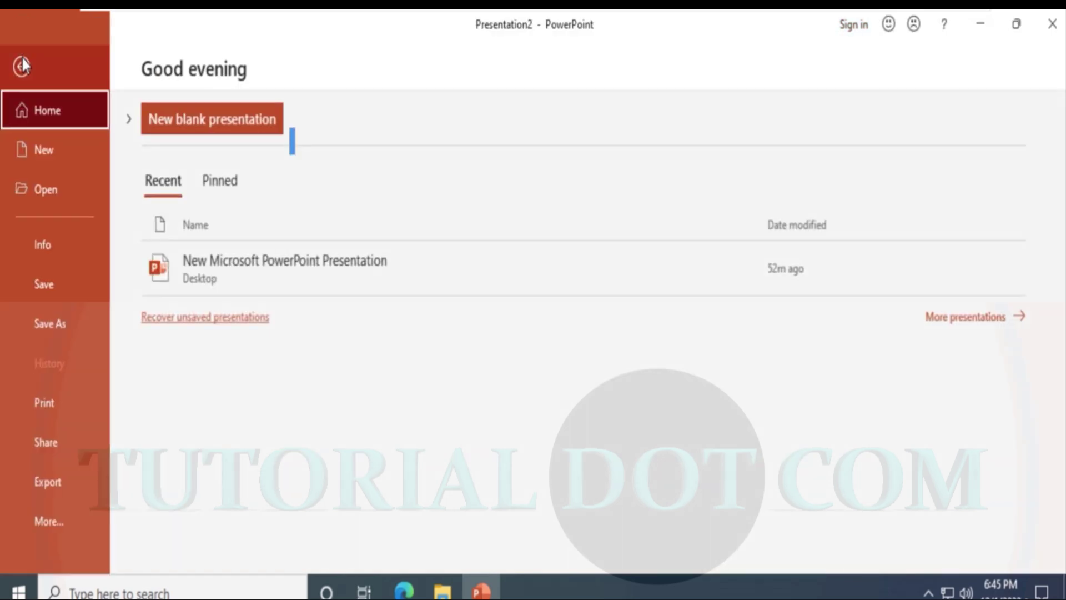
Scroll through the File > New template gallery and open the Madison theme preview.
click(39, 148)
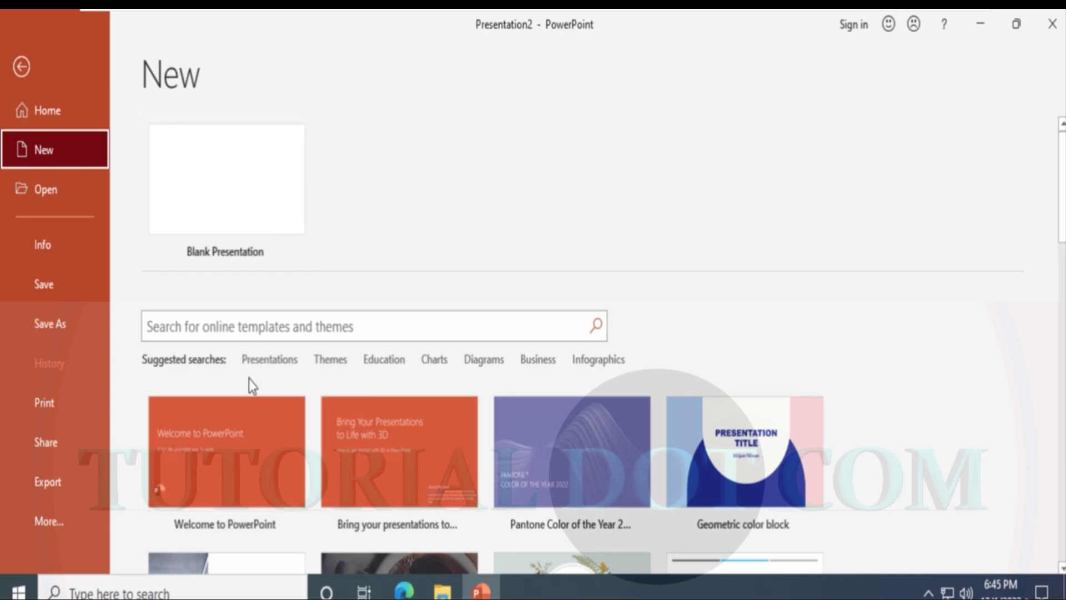
scroll(718, 306, down, 3)
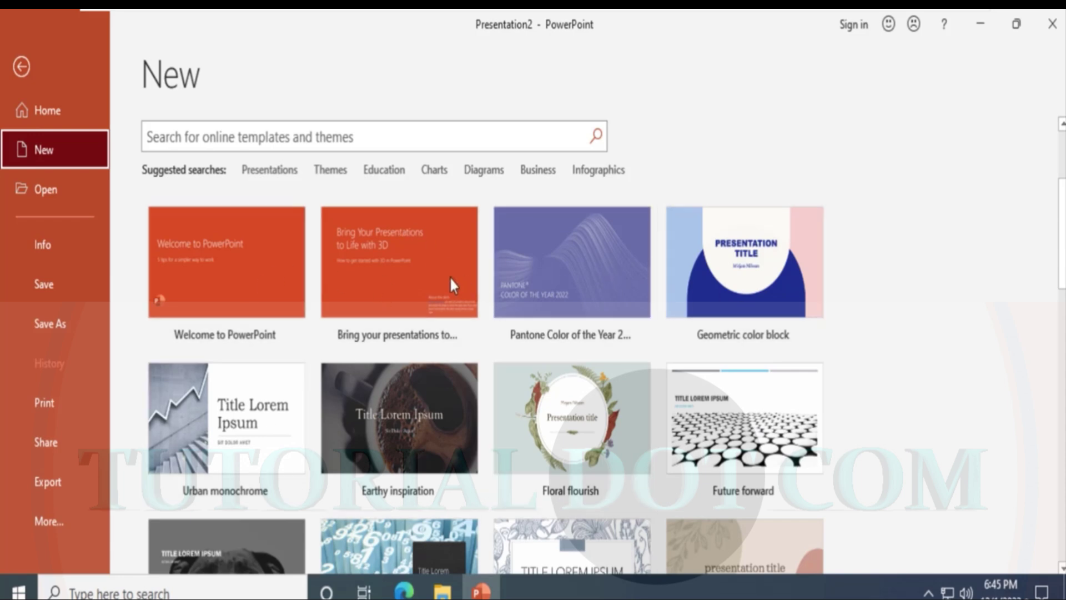
scroll(351, 161, up, 3)
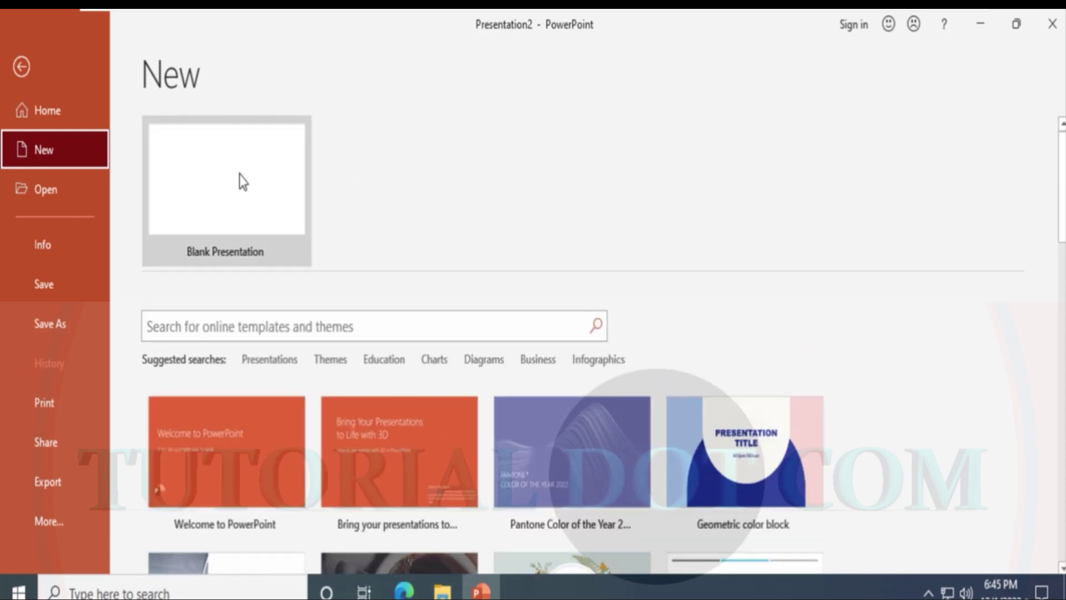
scroll(932, 359, down, 5)
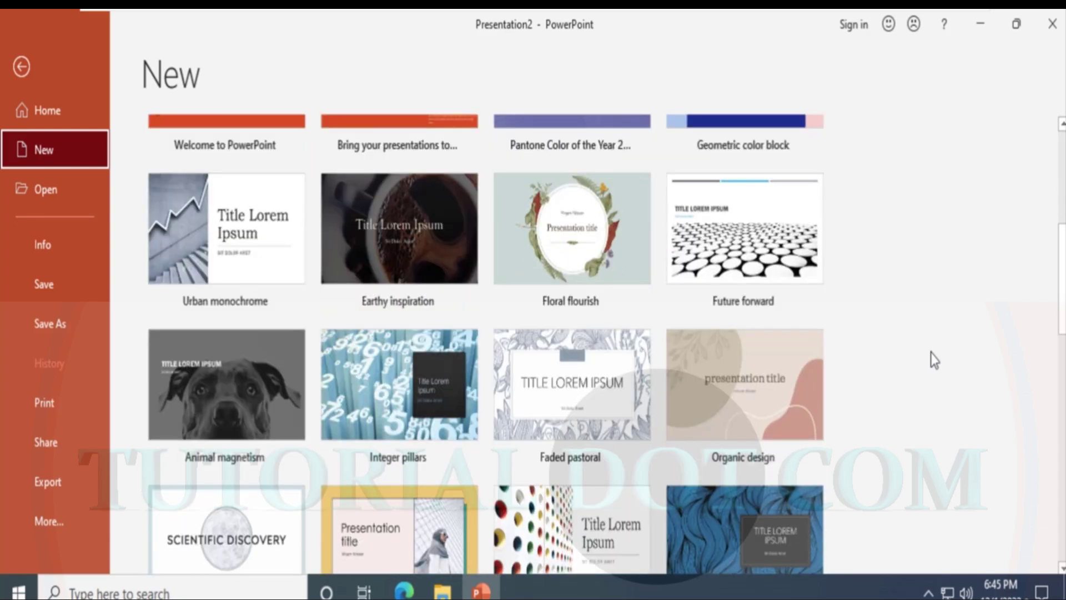
scroll(931, 352, down, 5)
click(386, 204)
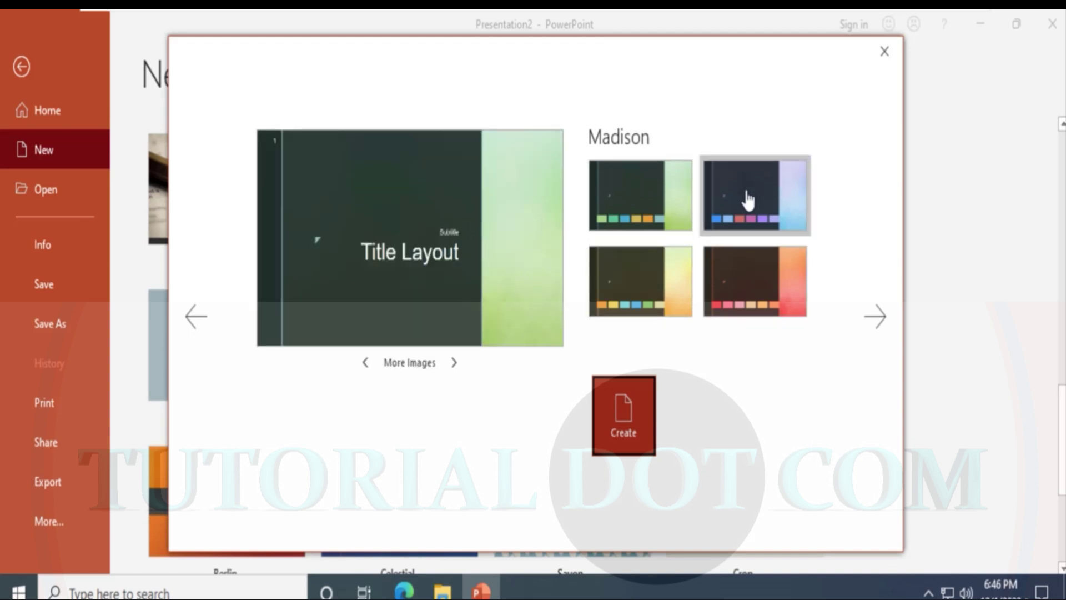
Preview Madison's blue, yellow-orange and red-orange colour variants.
click(764, 203)
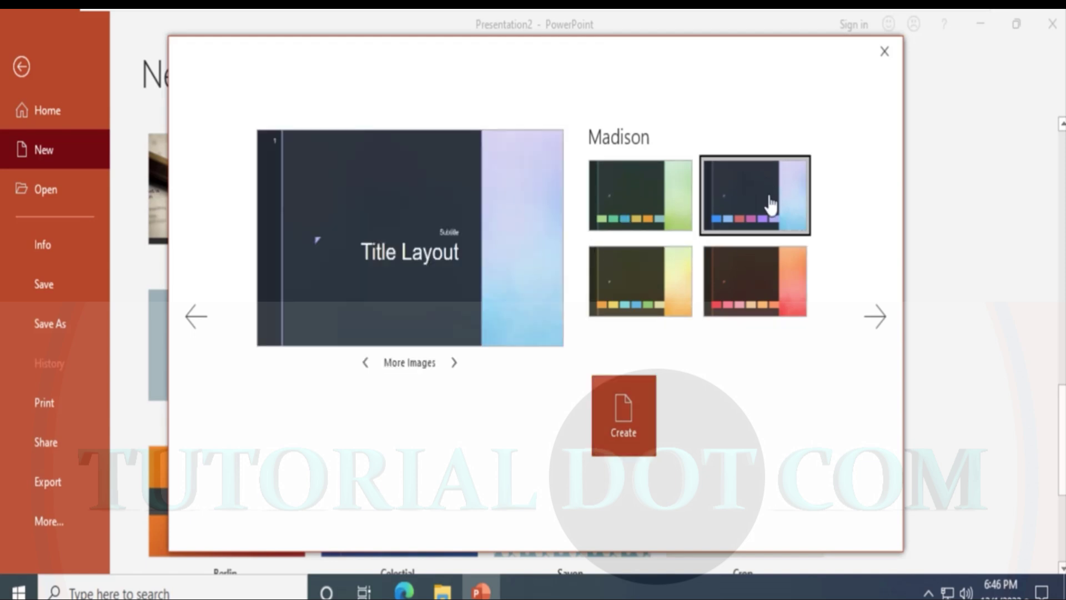
click(641, 289)
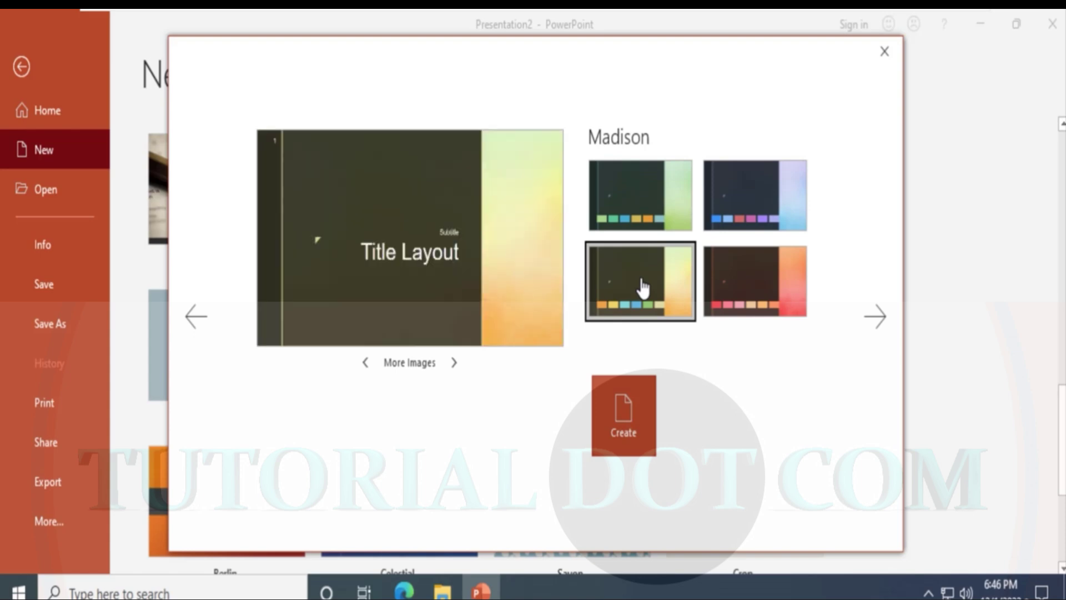
click(755, 272)
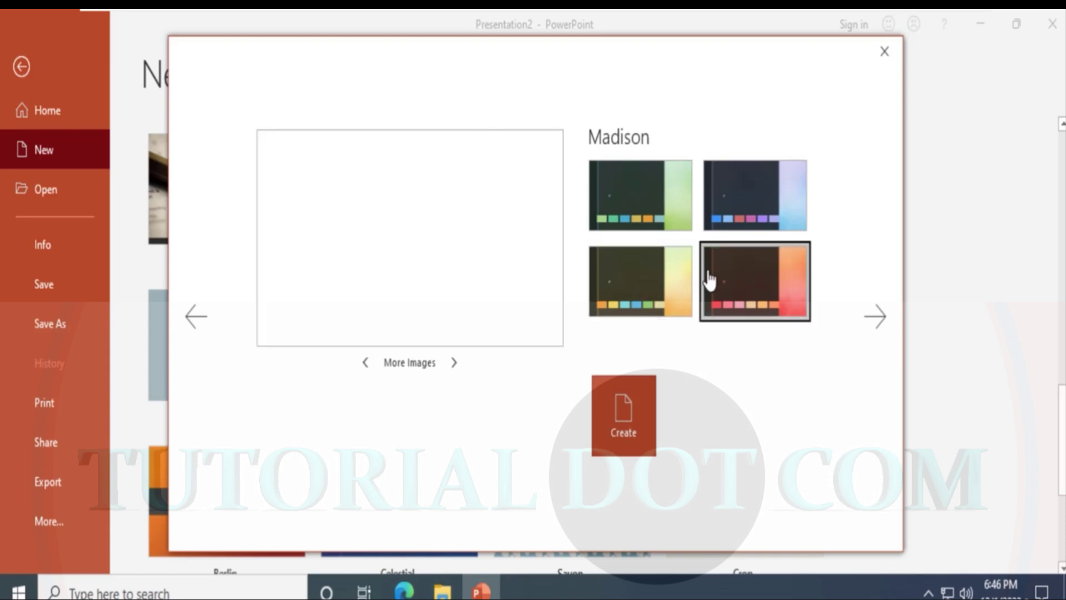
Move to the Atlas preview, try its red, blue, green and orange variants, then close it.
click(874, 321)
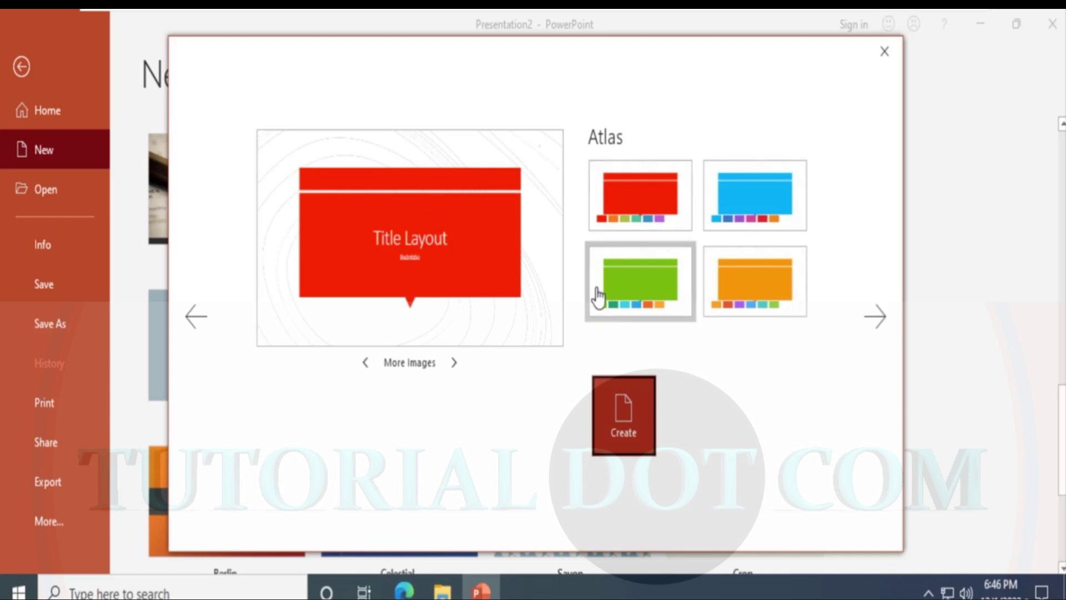
click(614, 221)
click(744, 210)
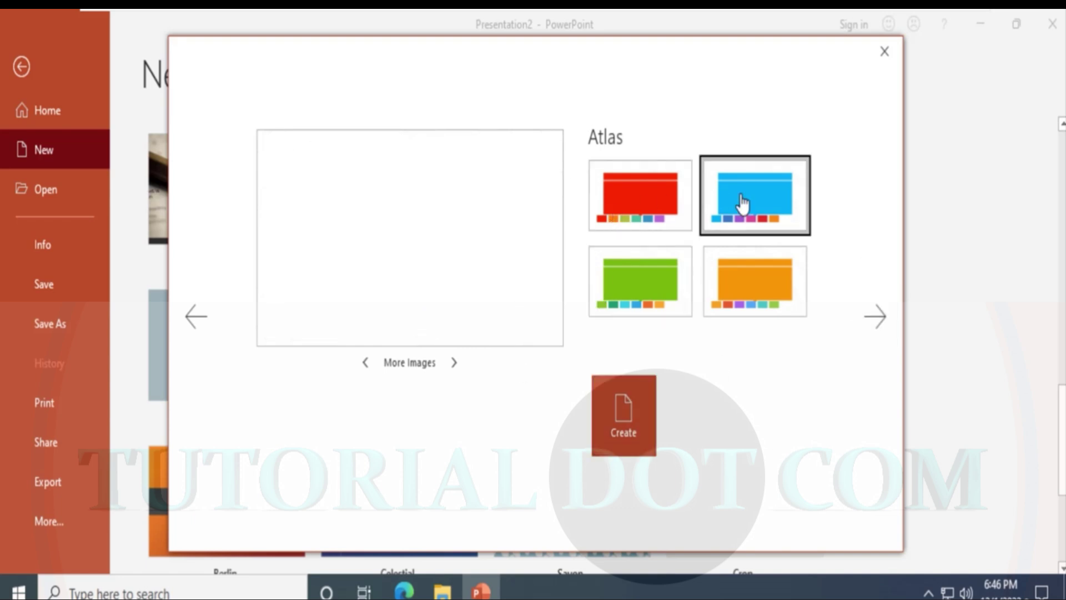
click(642, 282)
click(792, 281)
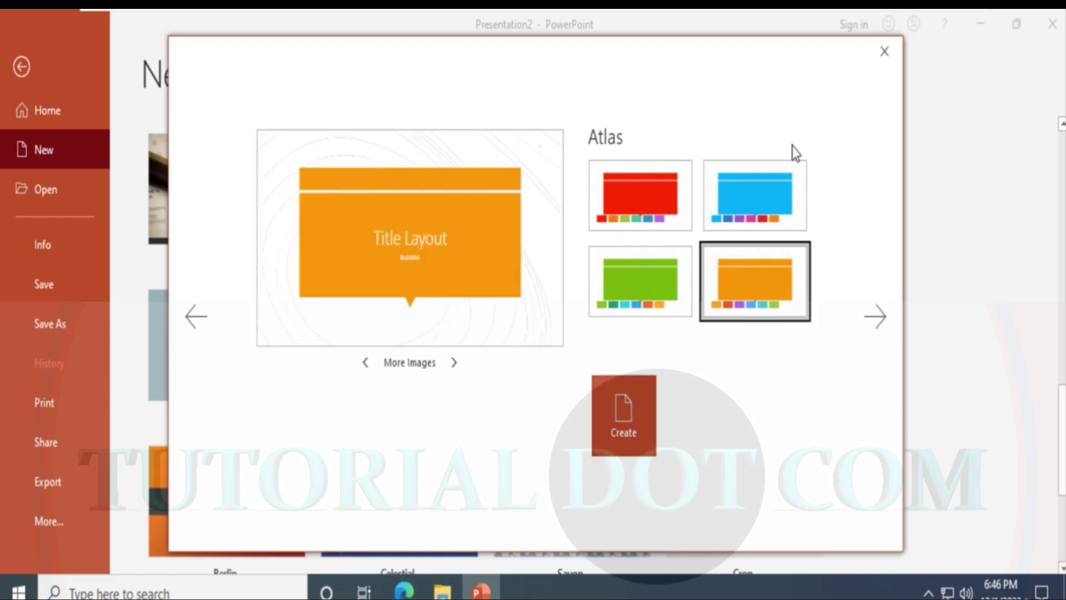
click(885, 50)
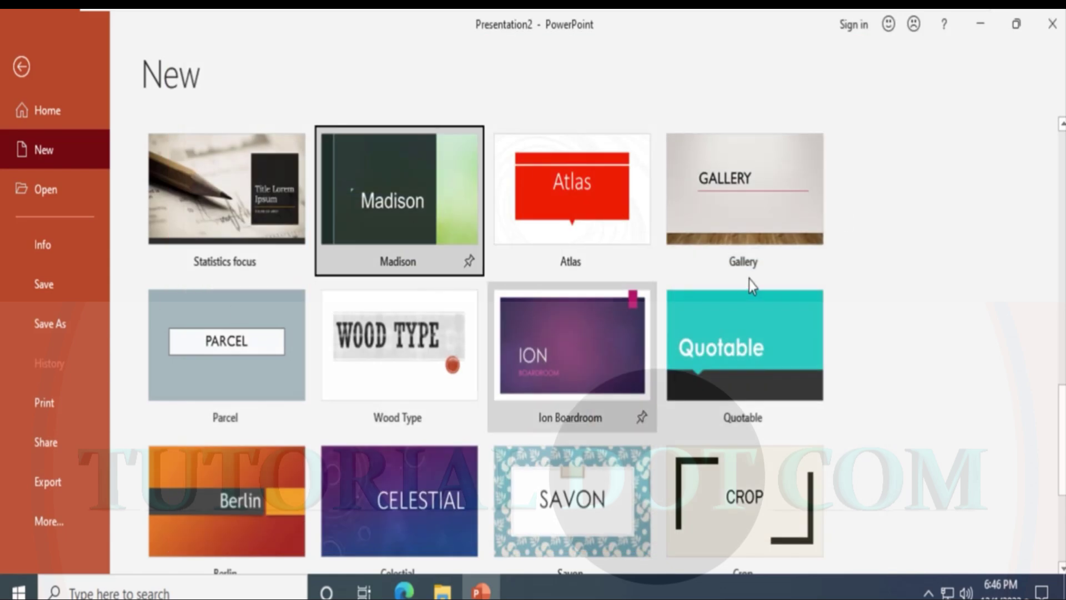
Scroll the template gallery back to the top and switch to the Open page of recent presentations.
scroll(890, 248, up, 10)
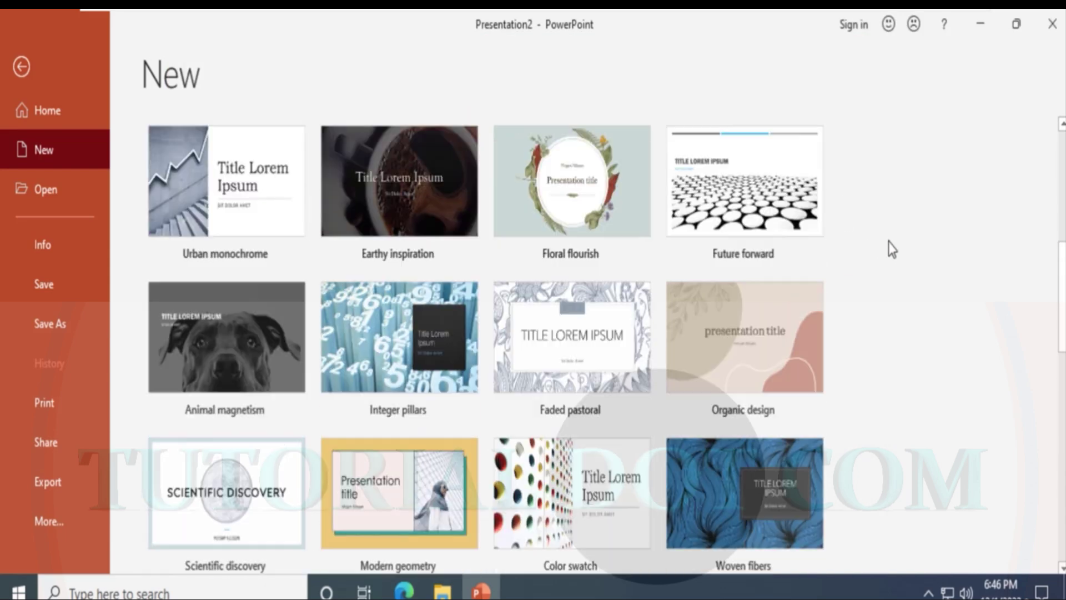
scroll(891, 249, up, 5)
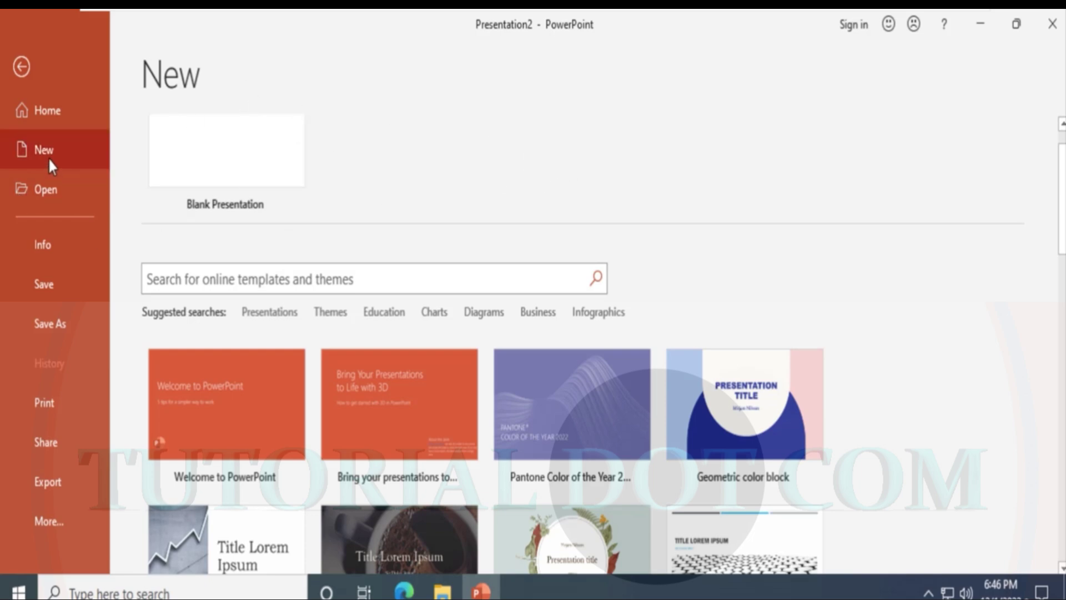
click(50, 188)
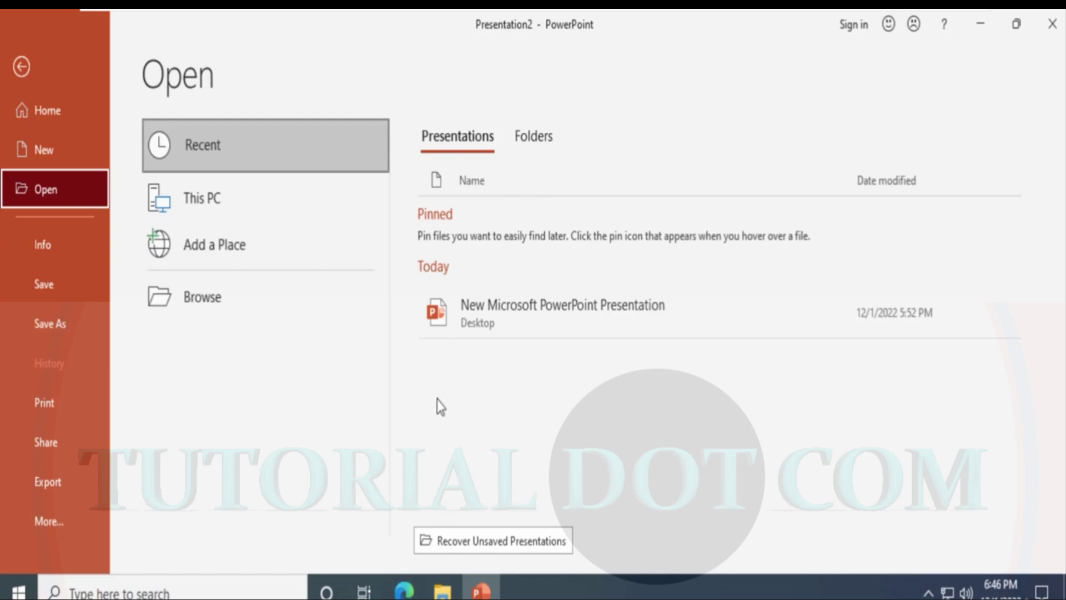
Browse This PC, look inside the Desktop folder, then return to the list of main folders and drives.
click(197, 199)
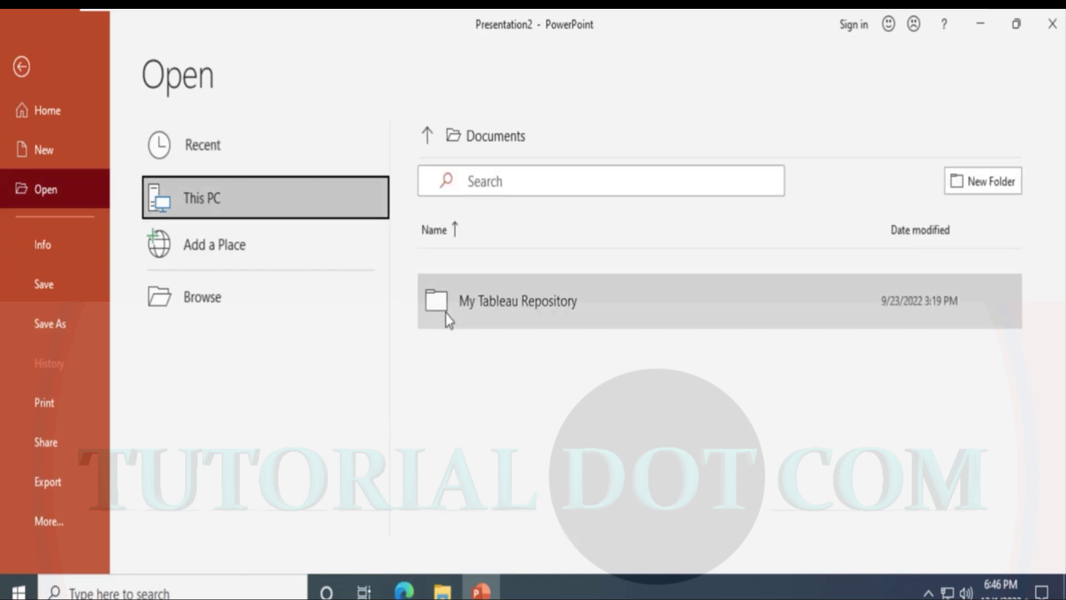
click(427, 138)
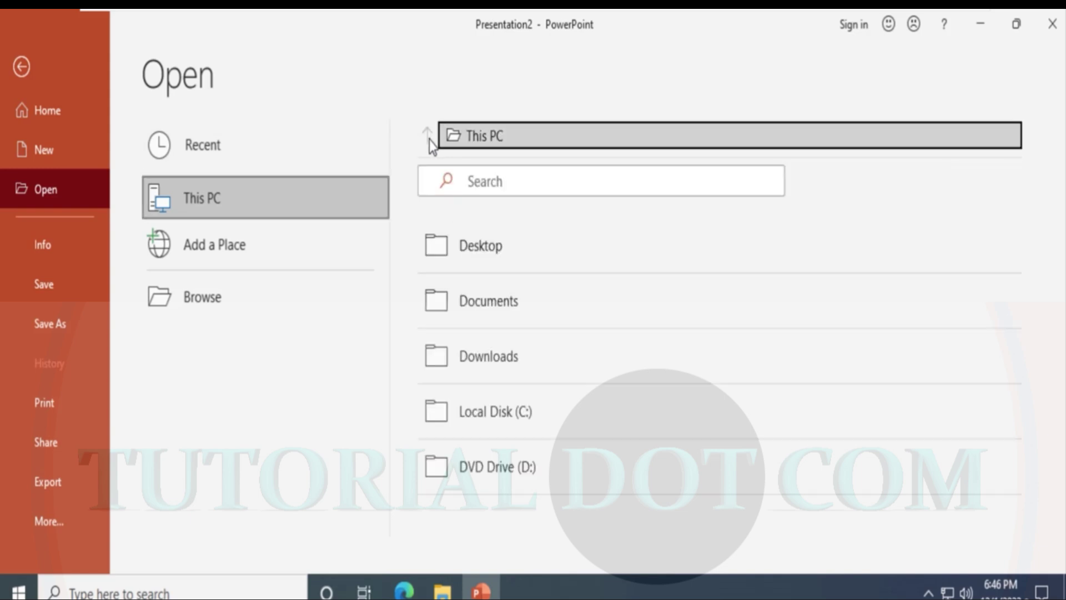
click(468, 244)
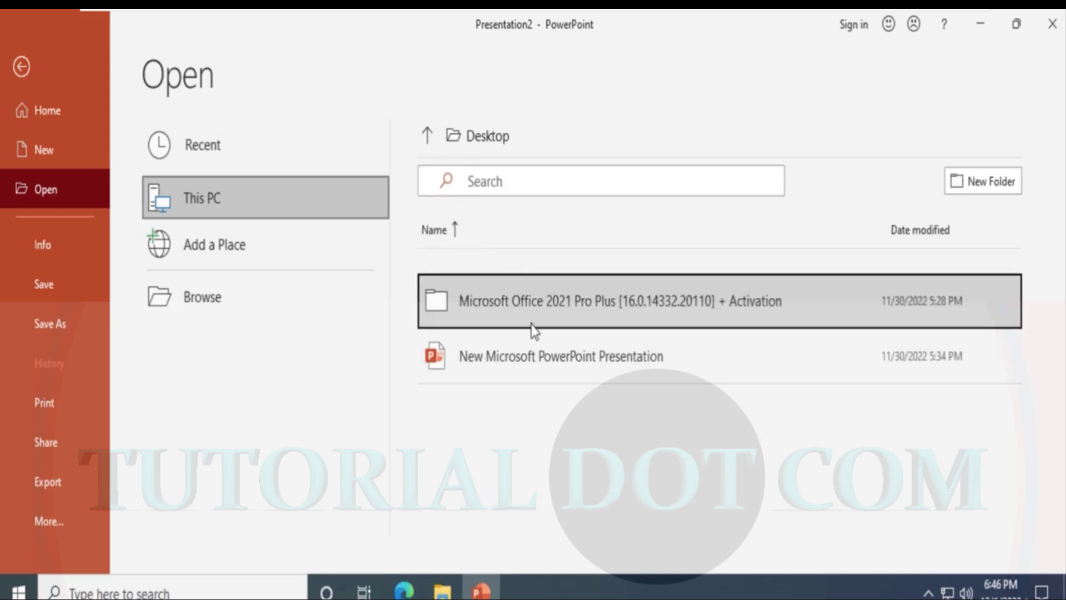
click(427, 136)
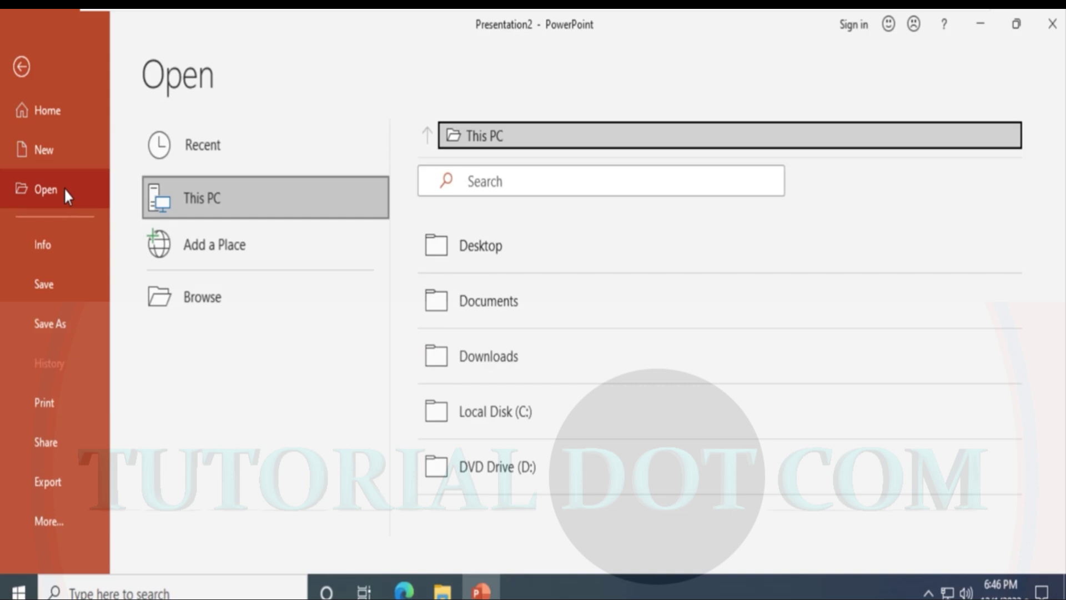
Scroll through Presentation2's Info properties, then choose Save to reach the Save As page.
click(54, 240)
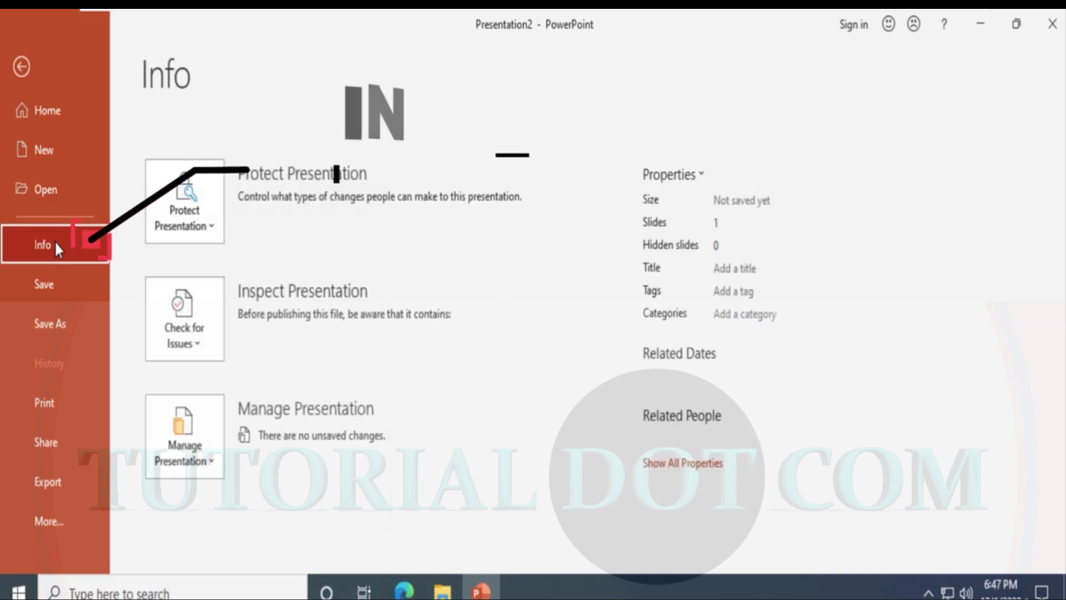
scroll(721, 271, down, 1)
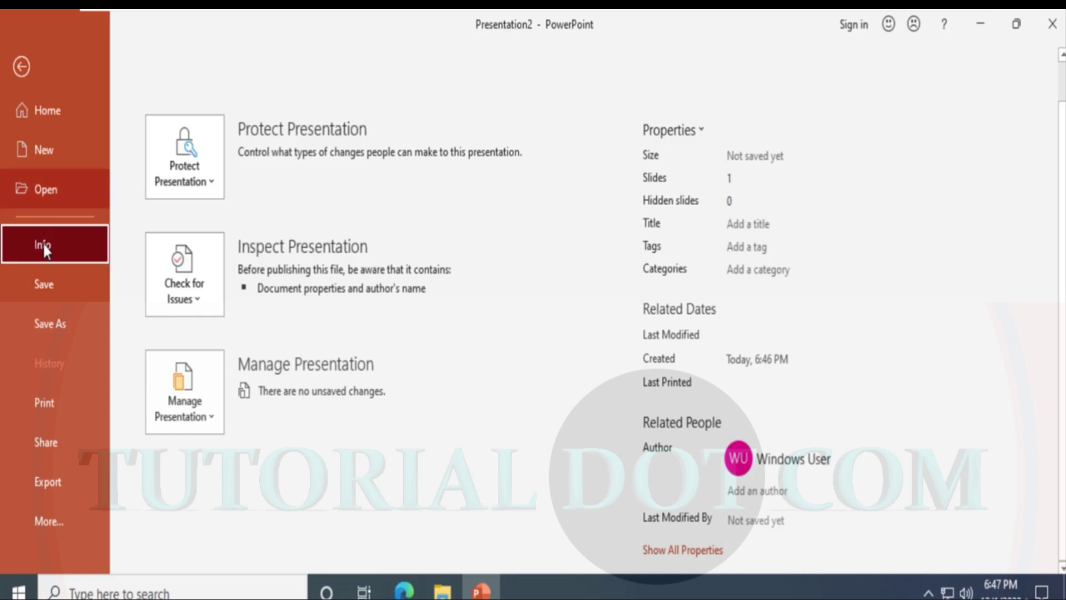
click(48, 282)
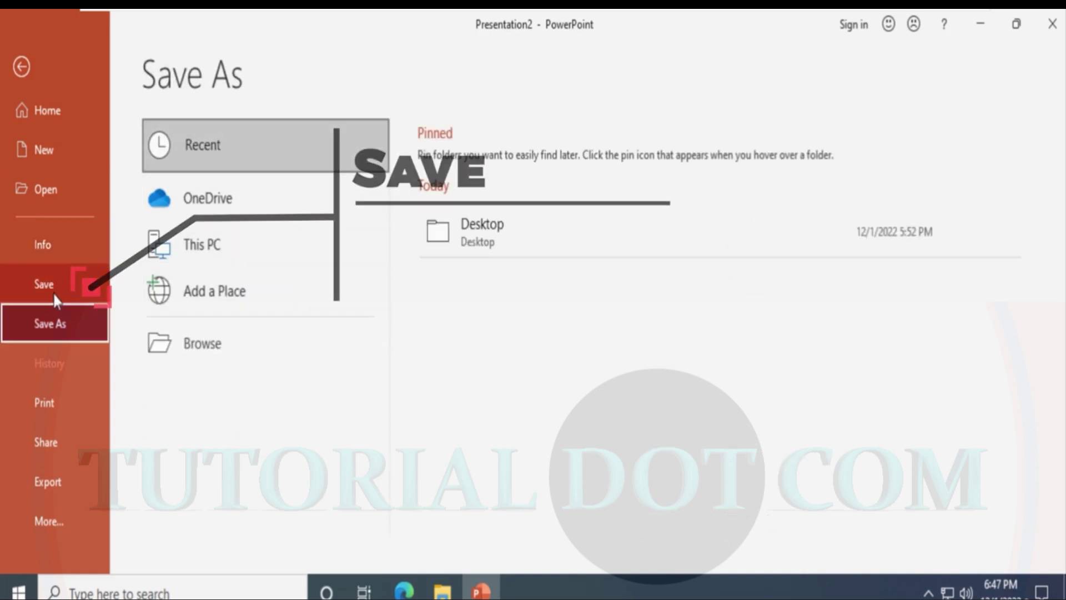
Save the presentation to This PC > Desktop as 'Tutorial Presentation'.
click(46, 277)
click(53, 323)
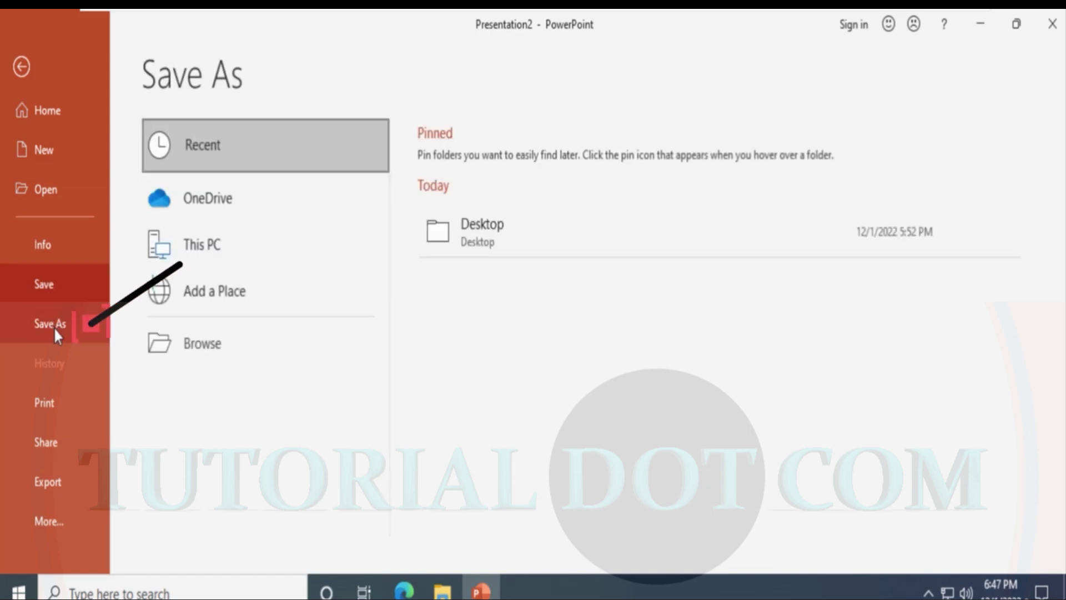
click(216, 253)
click(474, 226)
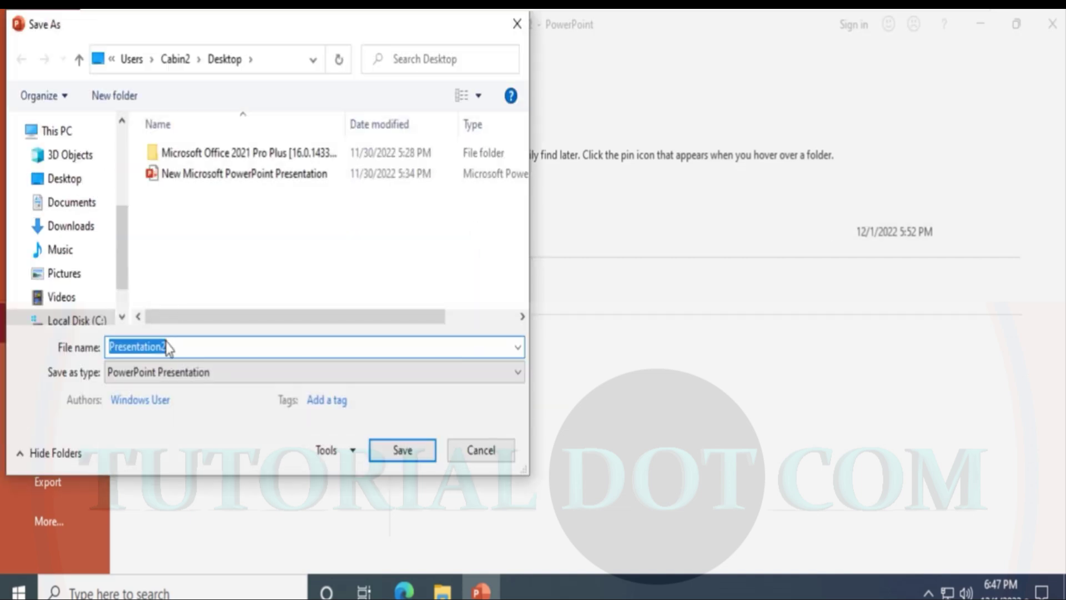
key(BackSpace)
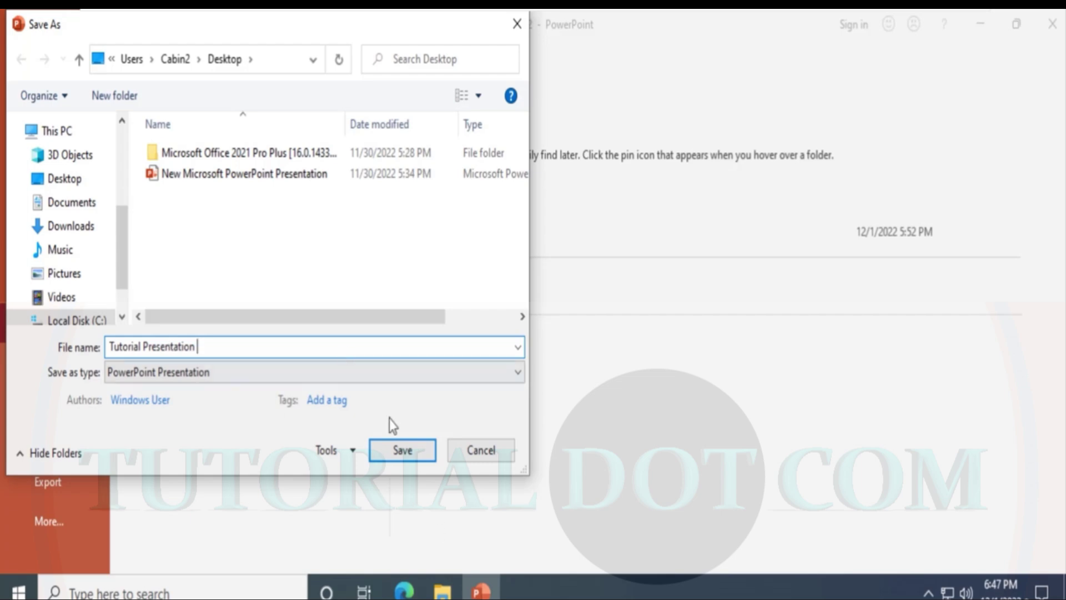
click(379, 457)
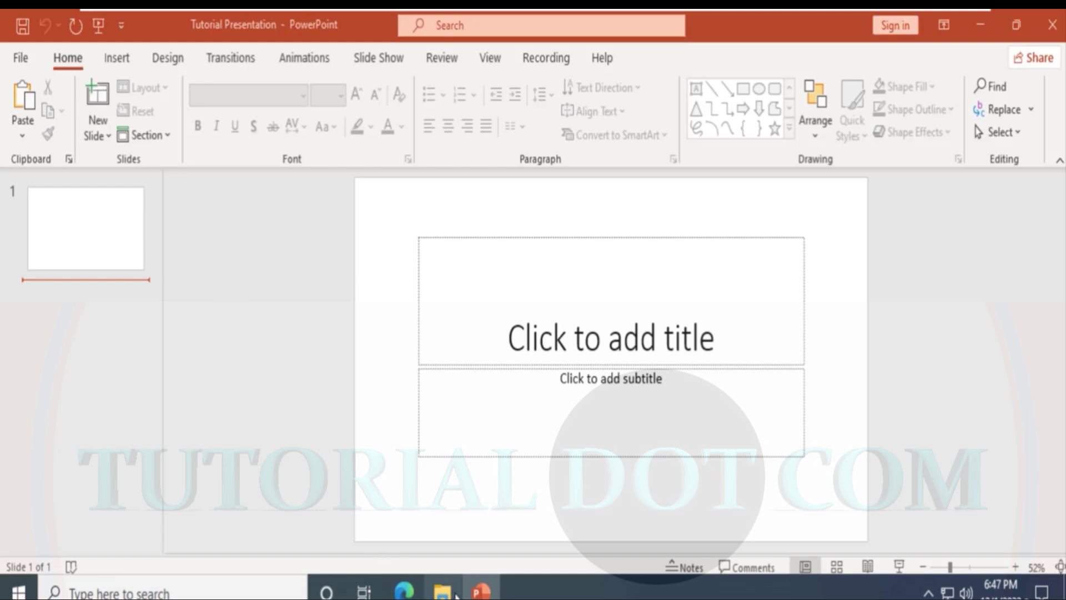
In File Explorer, find Tutorial Presentation in the Desktop folder, then switch back to PowerPoint.
click(454, 593)
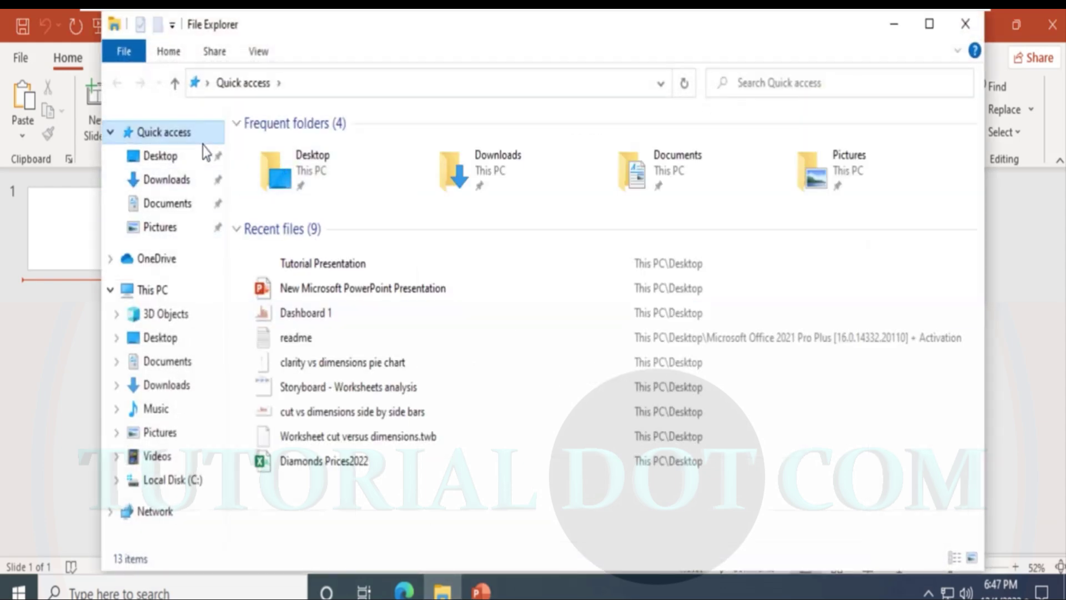
click(201, 161)
click(274, 345)
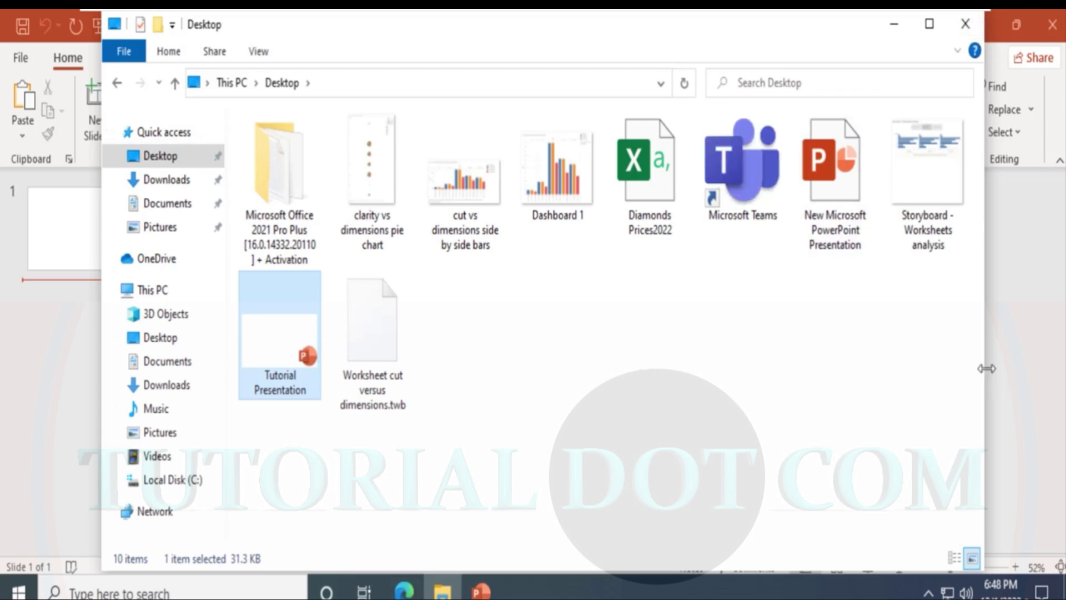
click(1011, 350)
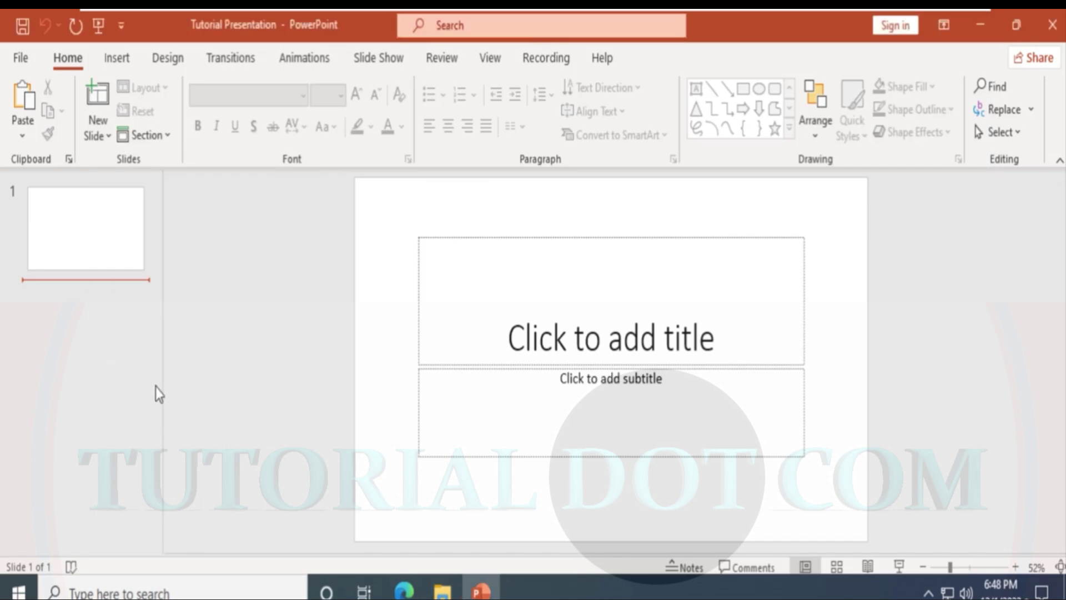
Open PowerPoint Options on its General page through More in the File backstage.
mouse_move(937, 13)
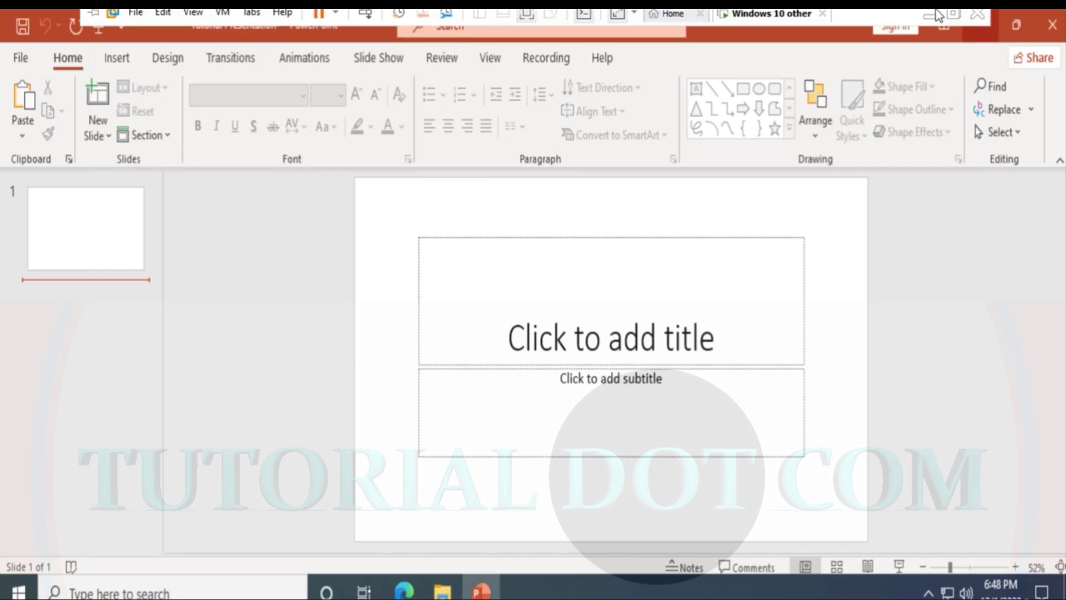
click(13, 63)
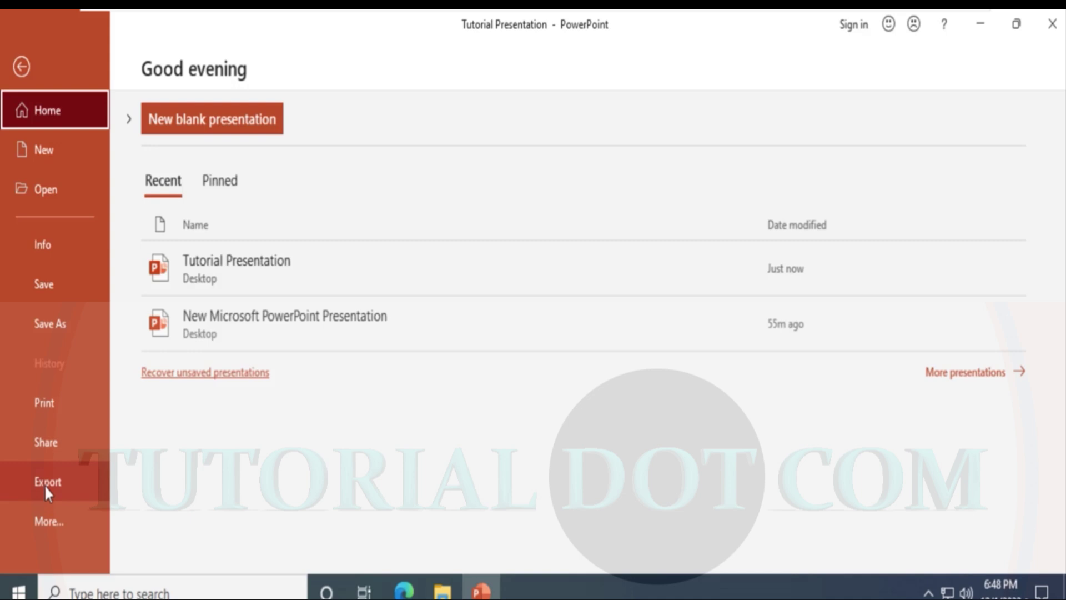
click(32, 517)
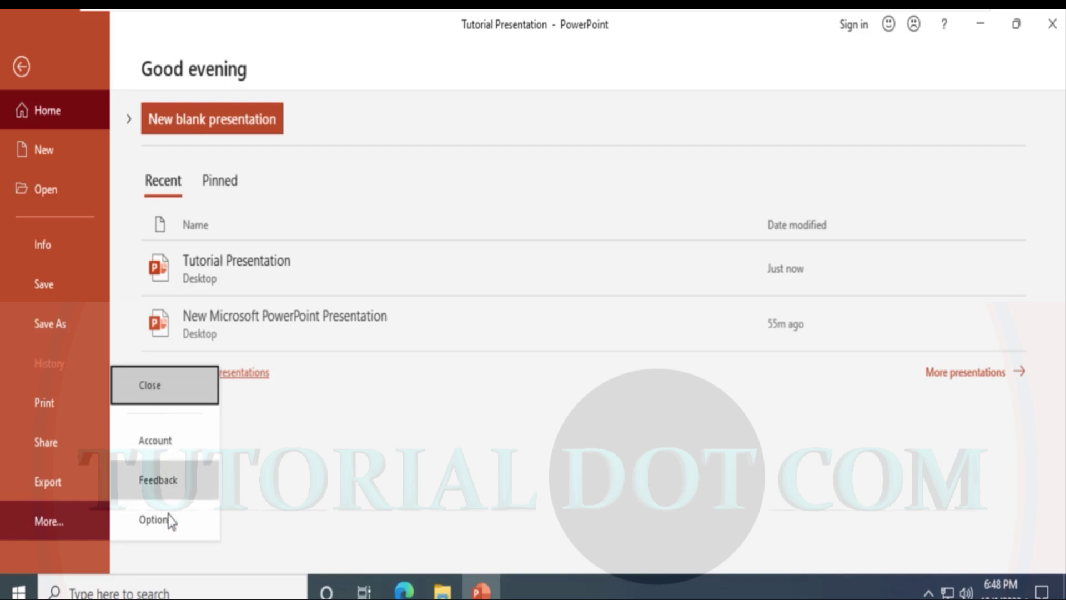
click(155, 522)
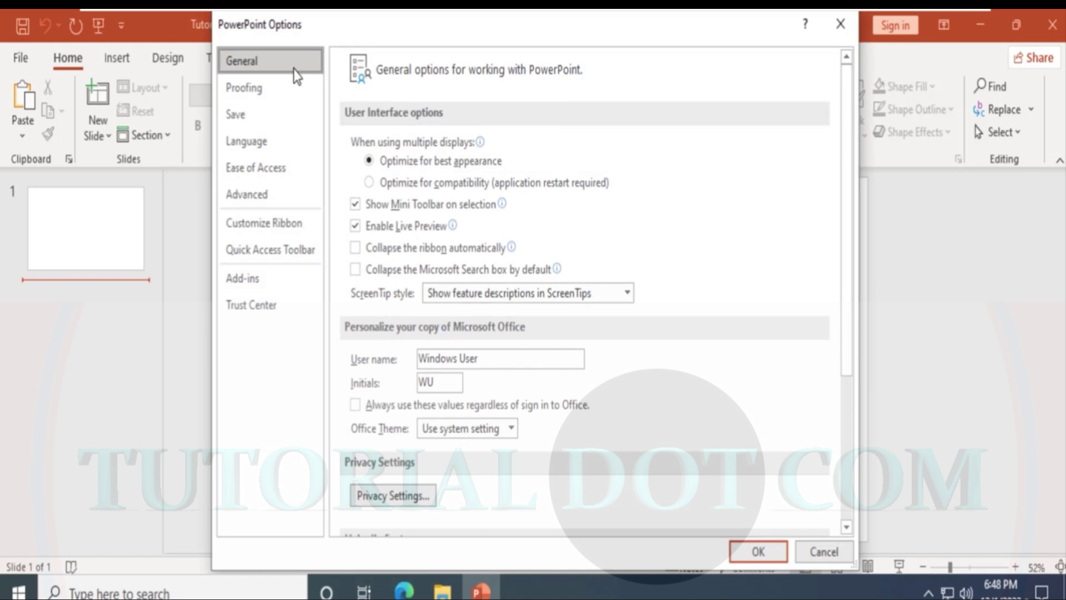
Browse Proofing, Save and Language, picking English (United States) authoring and English display, then open Ease of Access.
click(261, 98)
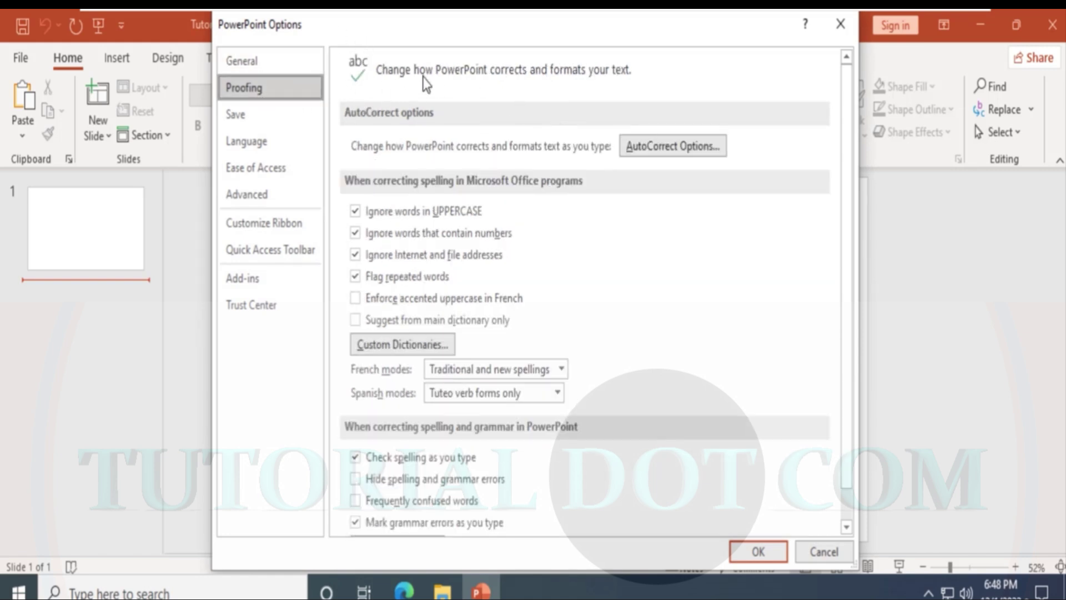
click(275, 115)
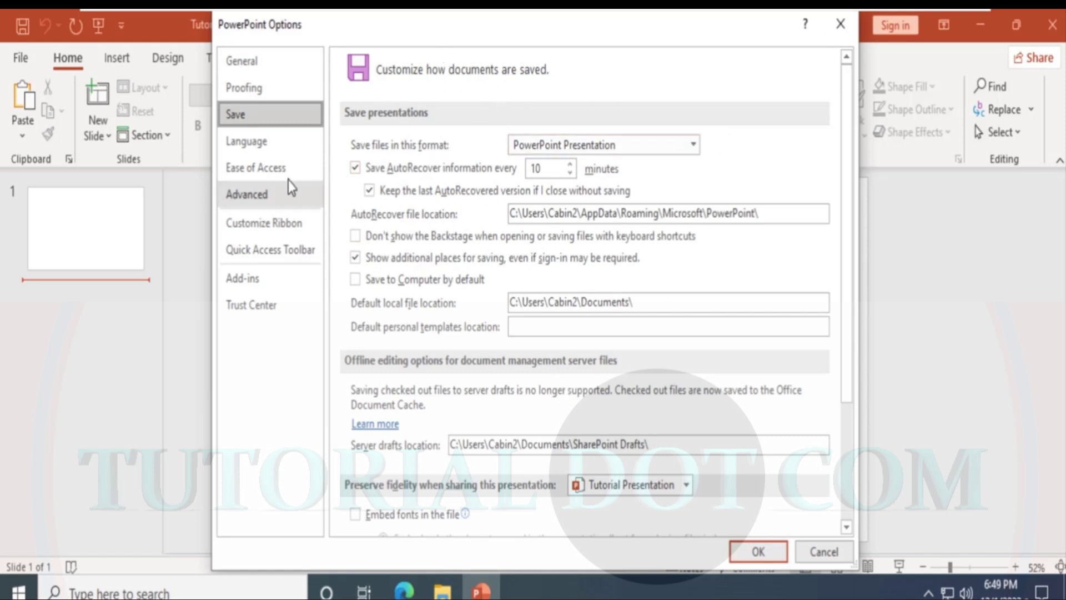
click(264, 148)
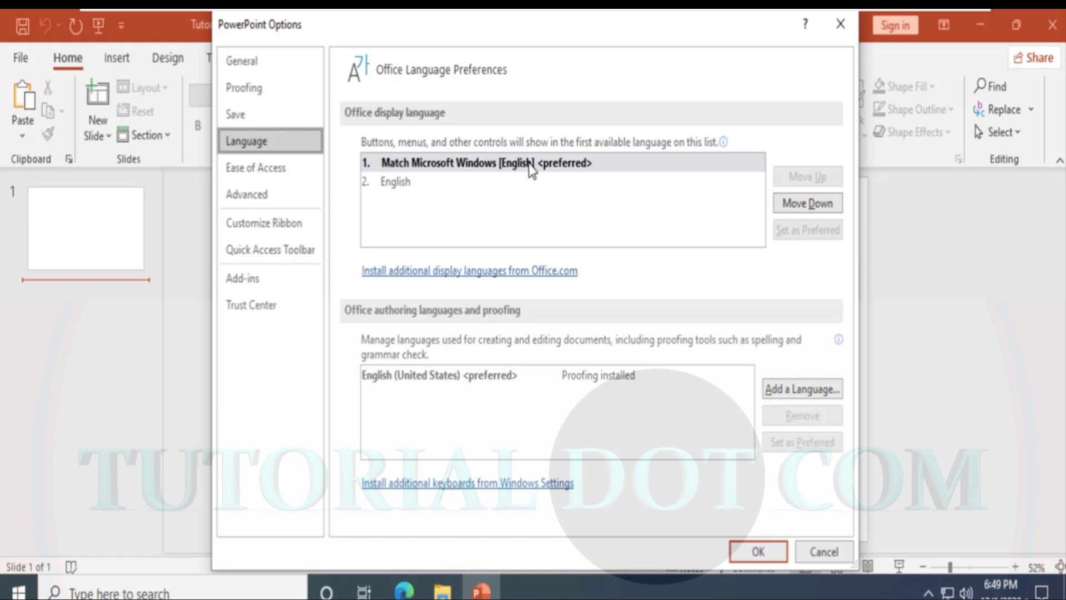
click(494, 379)
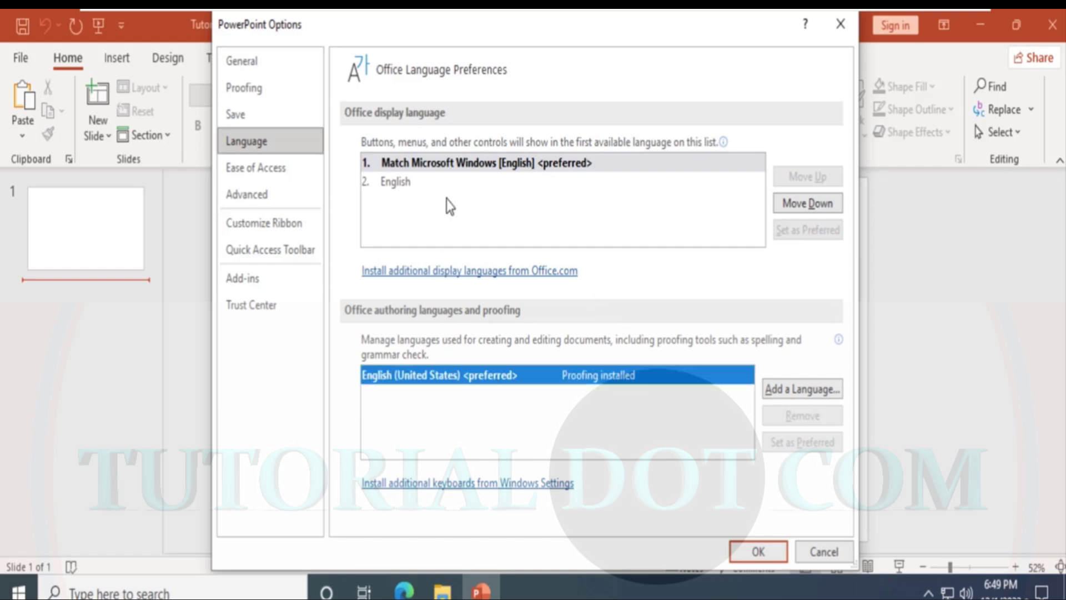
click(411, 183)
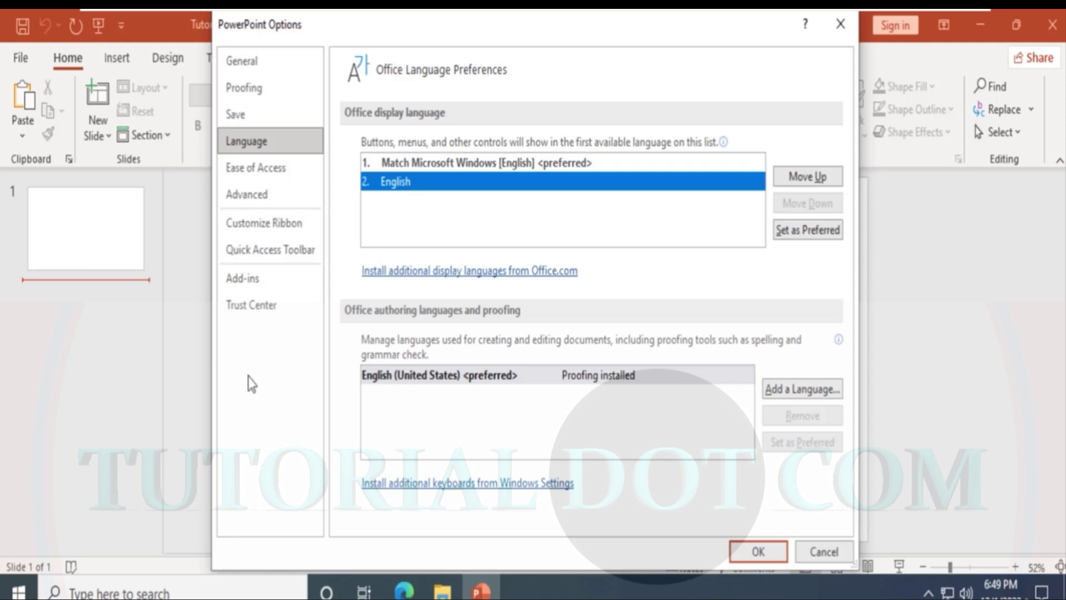
click(247, 166)
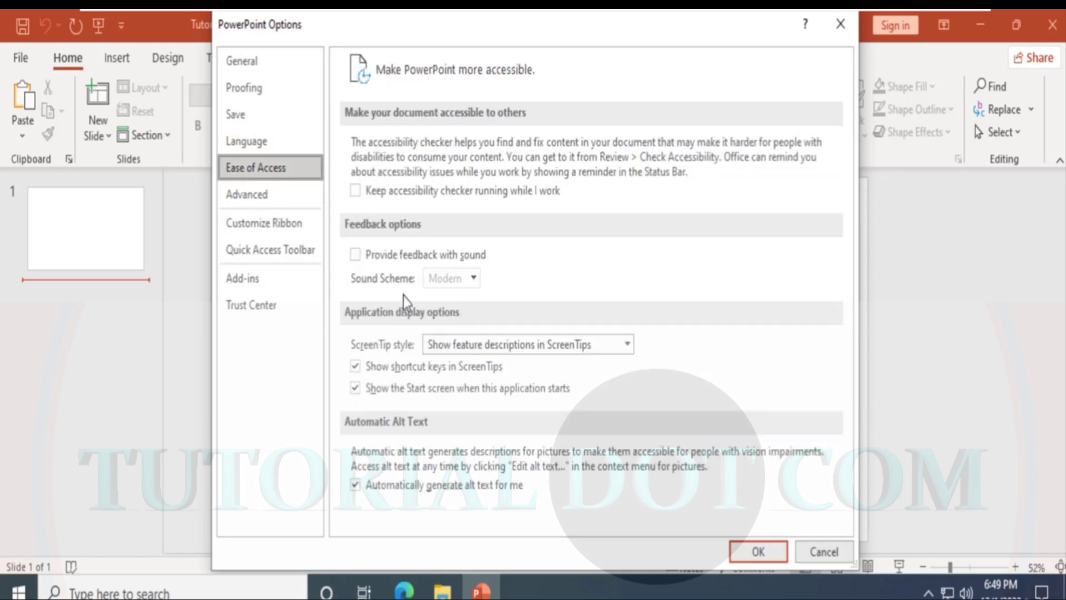
Look through the Advanced options page of PowerPoint Options.
click(267, 197)
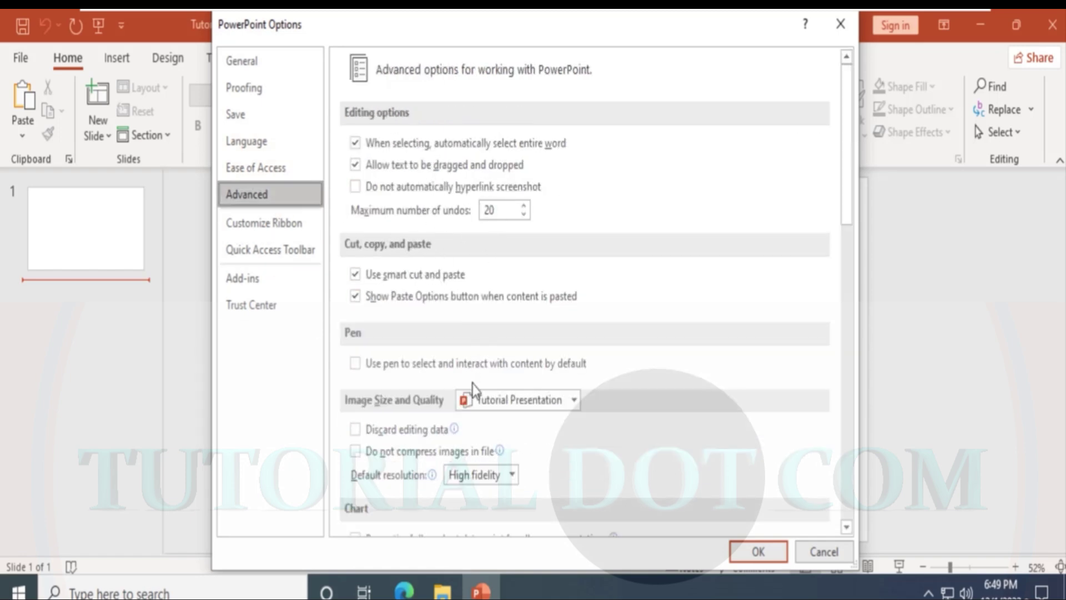
scroll(474, 391, down, 5)
scroll(474, 391, down, 6)
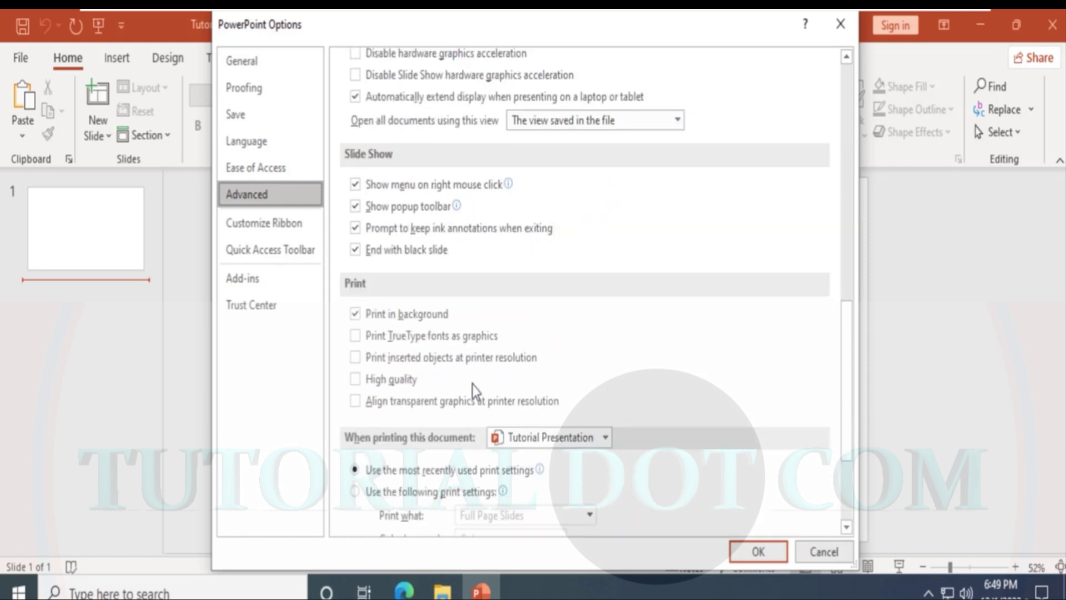
View the empty PowerPoint Add-ins list via Manage, close it, and return to the File backstage.
click(244, 279)
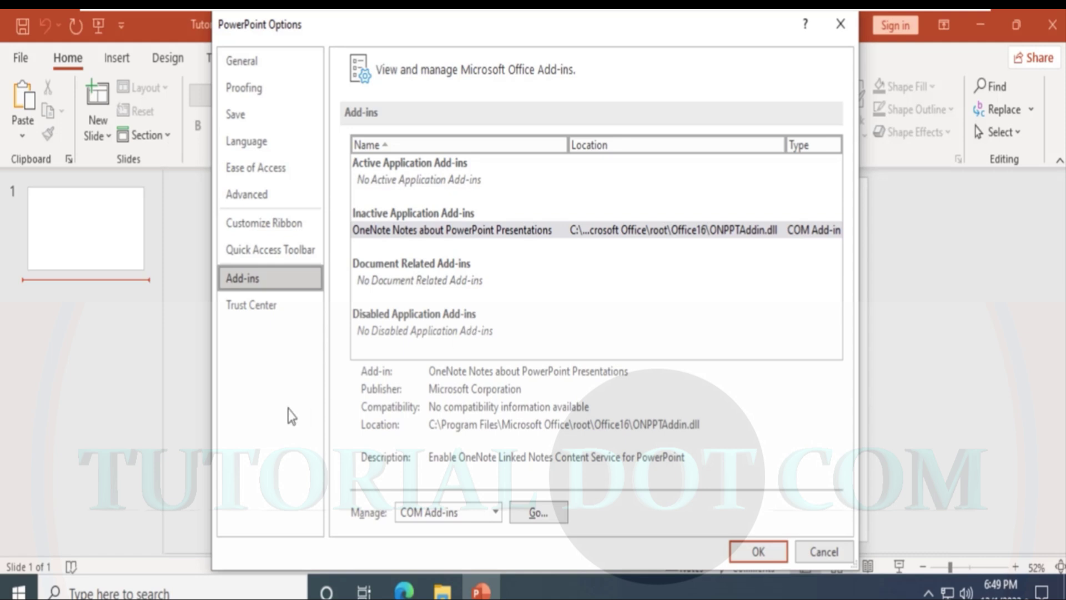
click(462, 516)
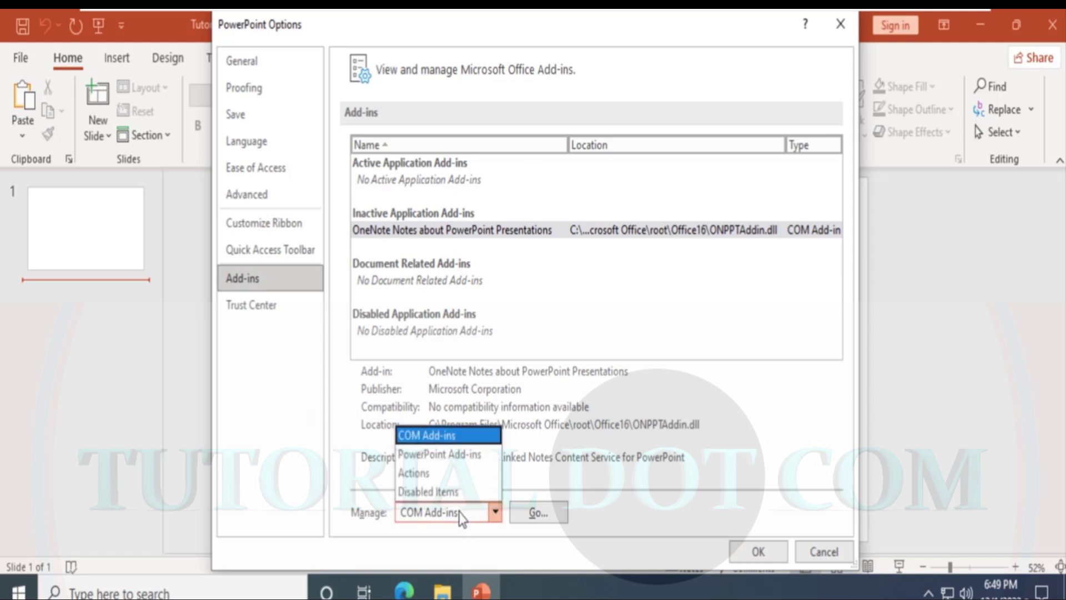
click(446, 459)
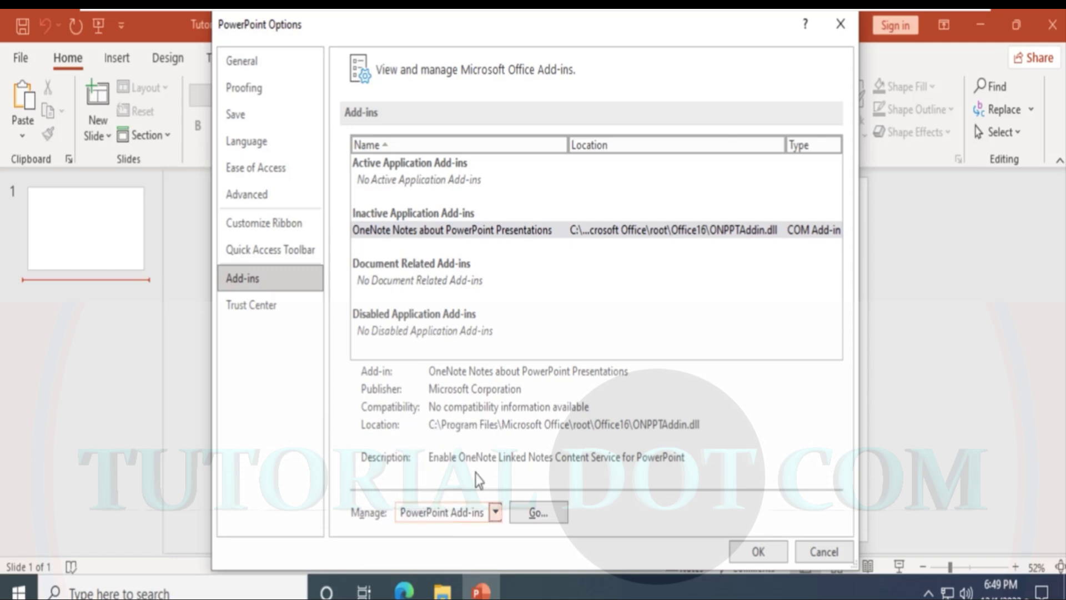
click(543, 517)
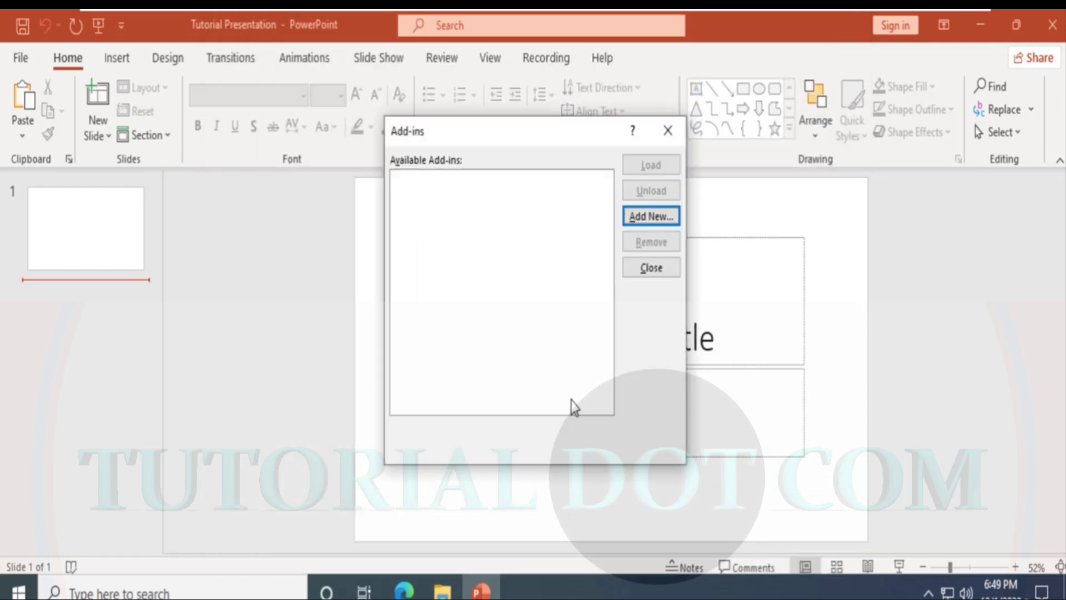
click(652, 269)
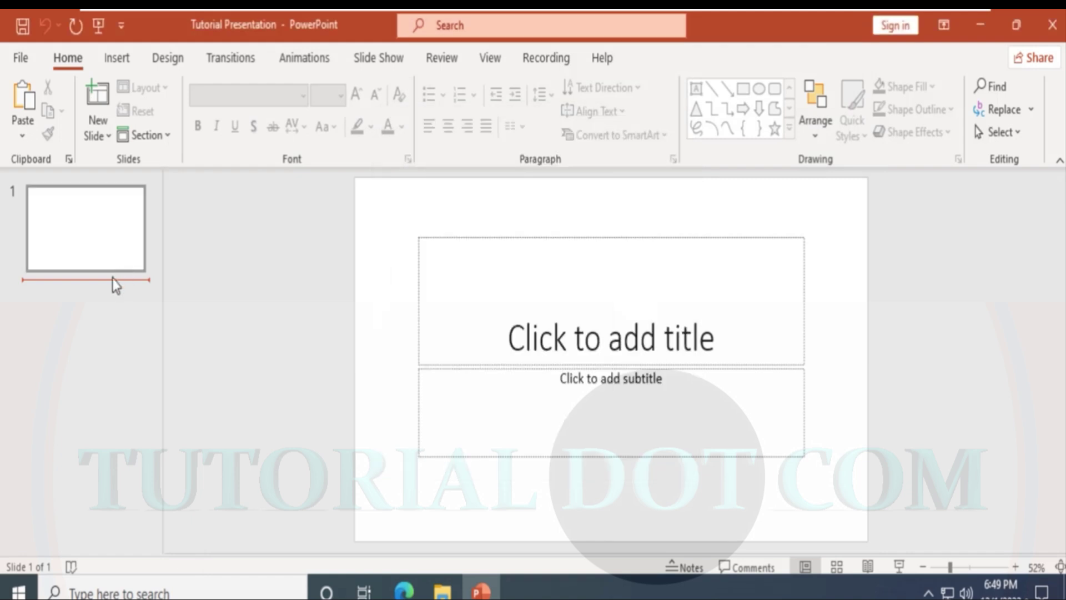
click(28, 61)
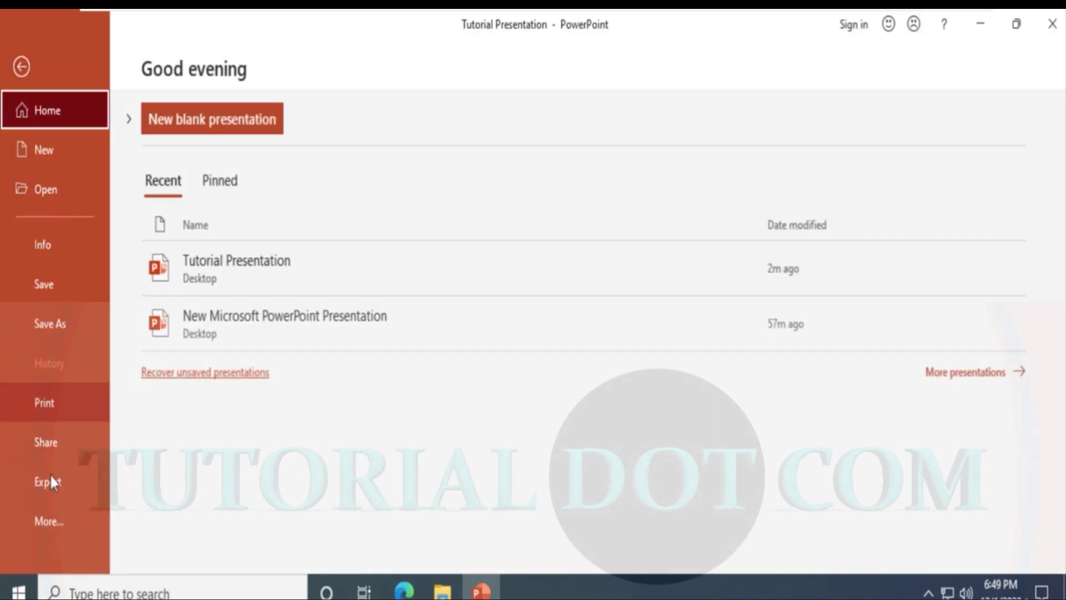
Check the Print settings and available printers without changing the printer, then show the Export page.
click(62, 402)
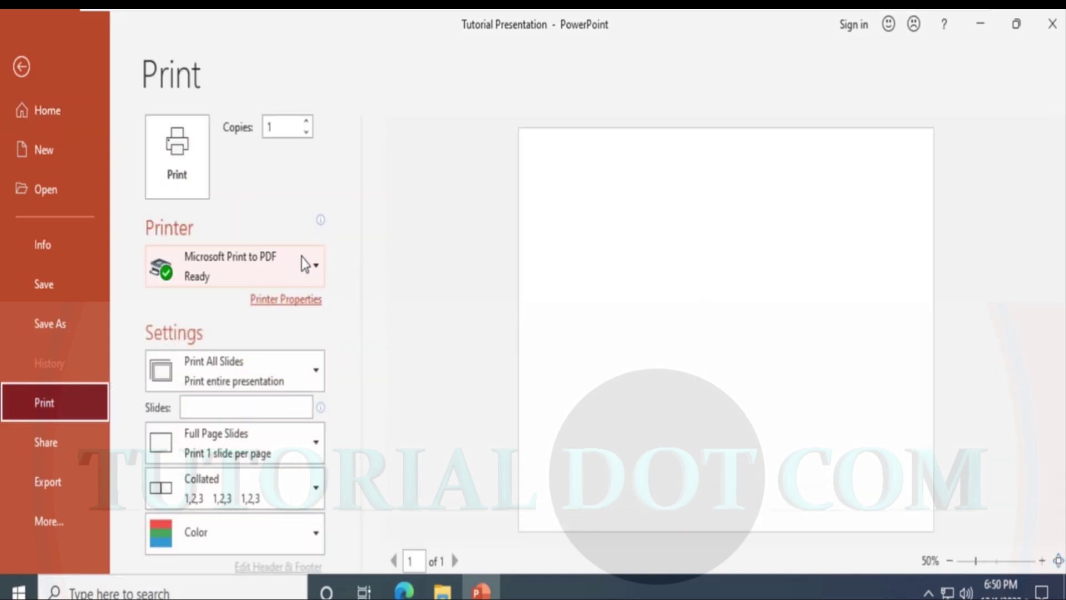
click(316, 270)
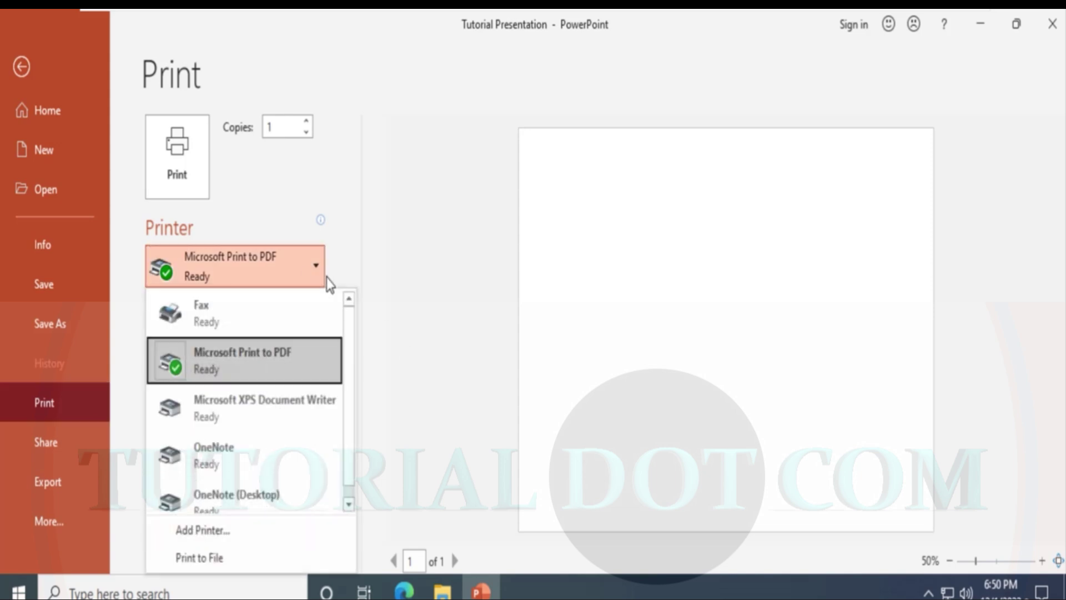
mouse_move(252, 361)
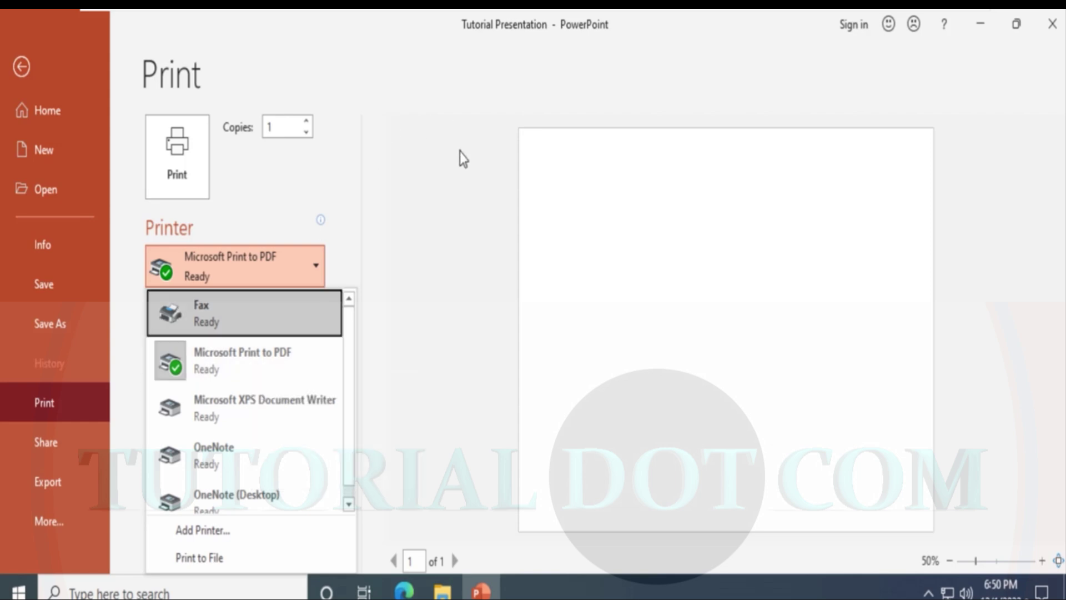
click(441, 169)
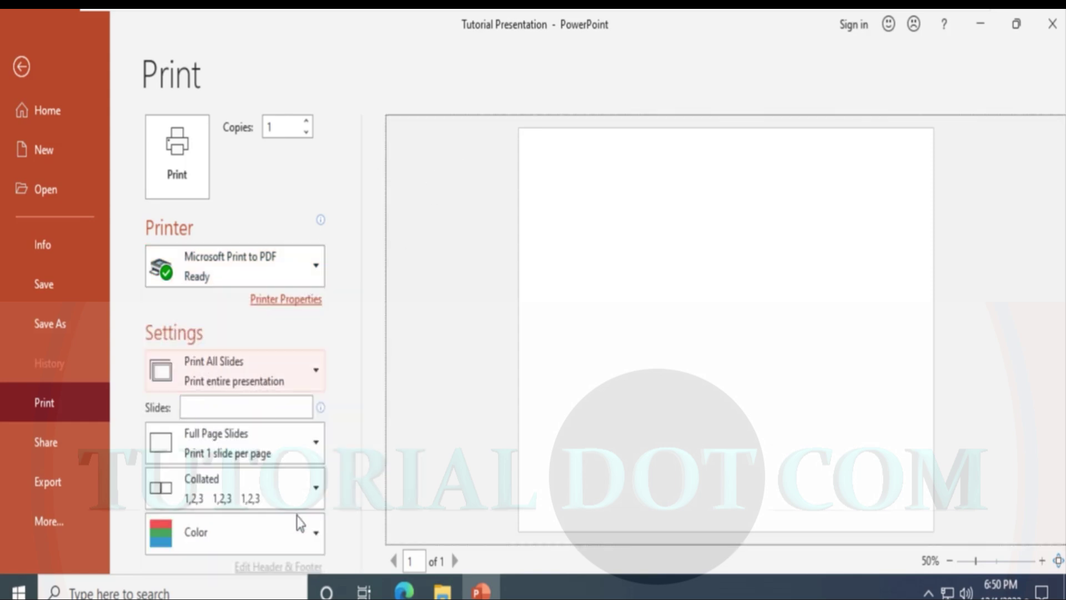
click(52, 481)
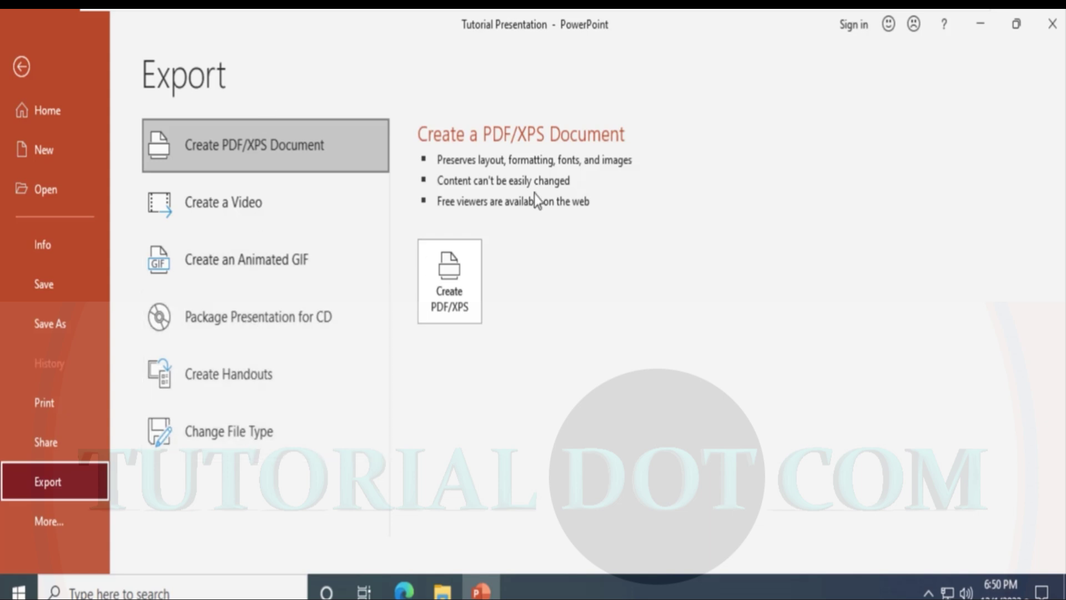
Check the Create PDF/XPS file types, keep PDF, cancel without publishing, and return to File Home.
click(454, 286)
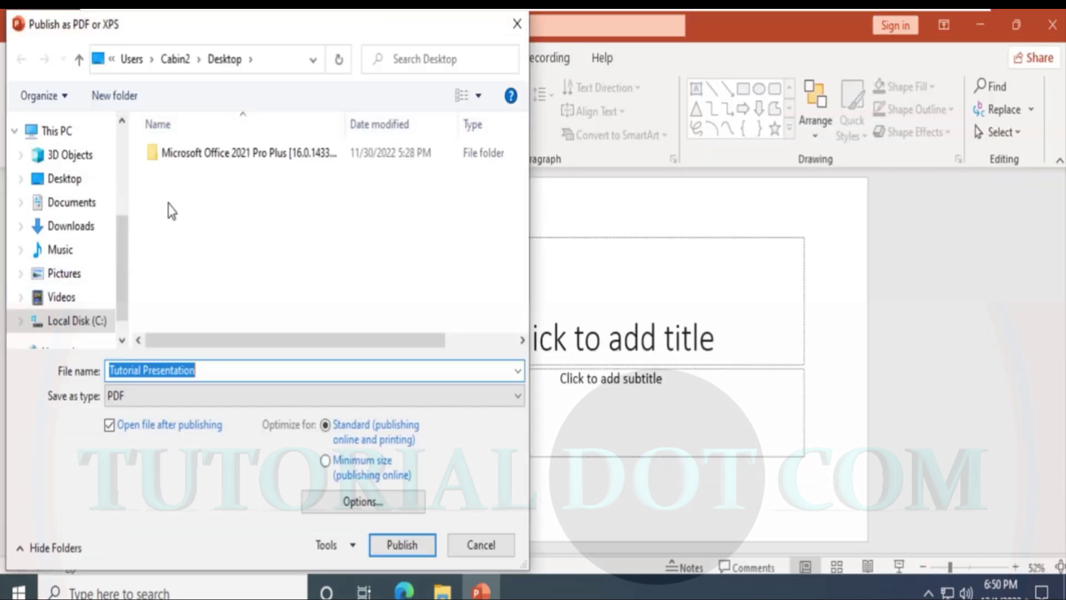
click(200, 396)
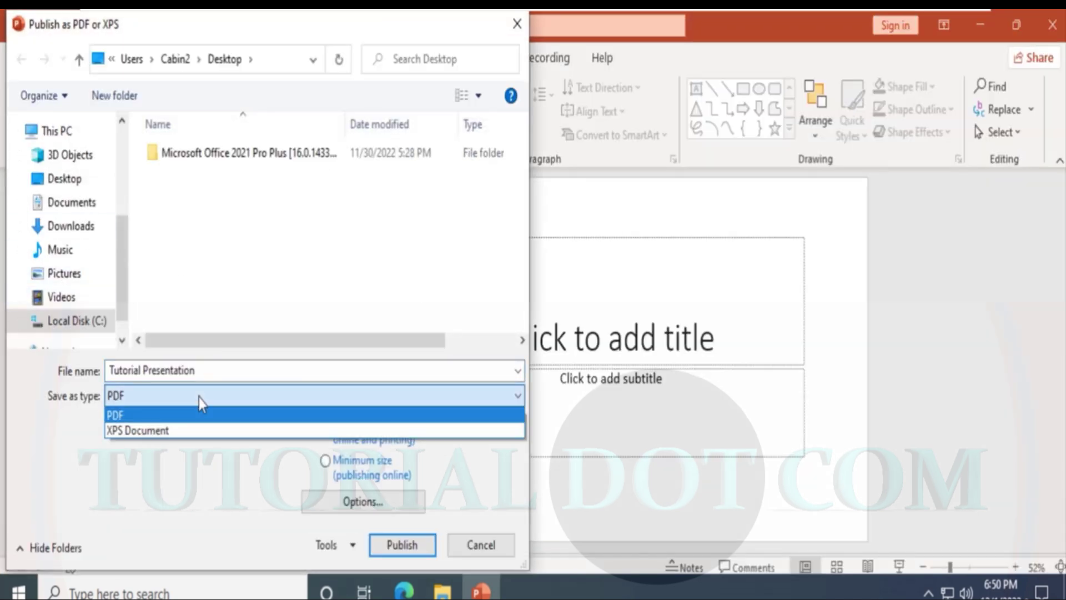
click(199, 396)
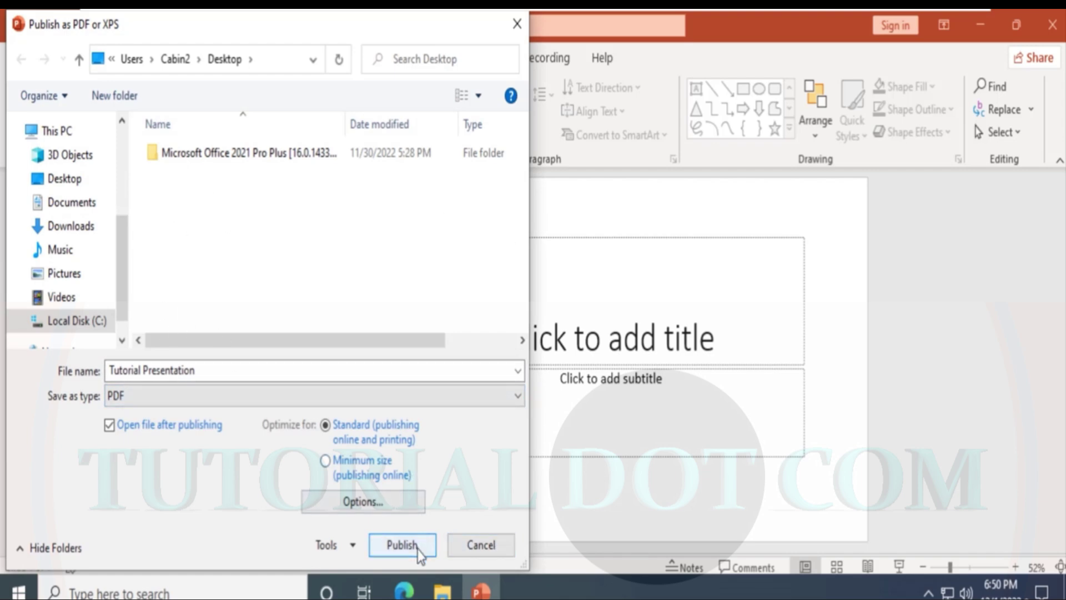
click(481, 545)
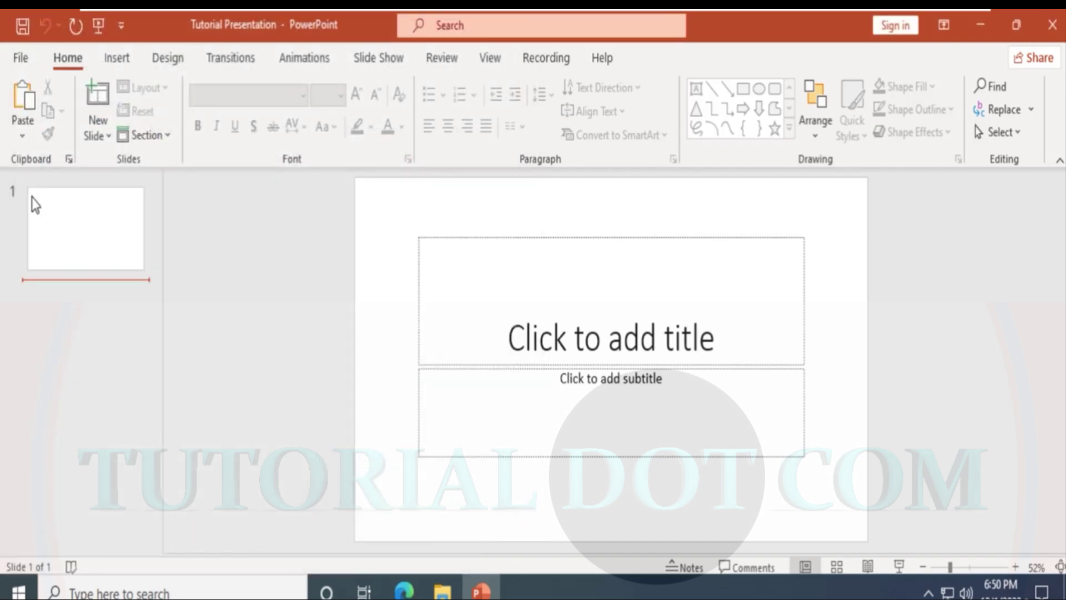
click(18, 57)
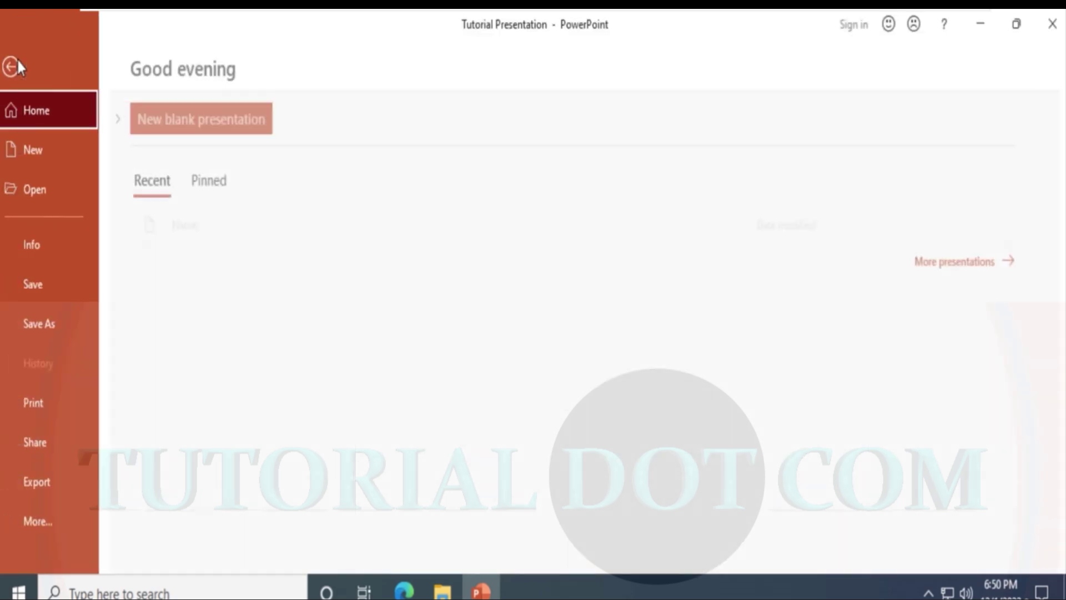
Under Share's Present Online options, allow remote viewers to download the presentation, then leave the backstage.
click(54, 438)
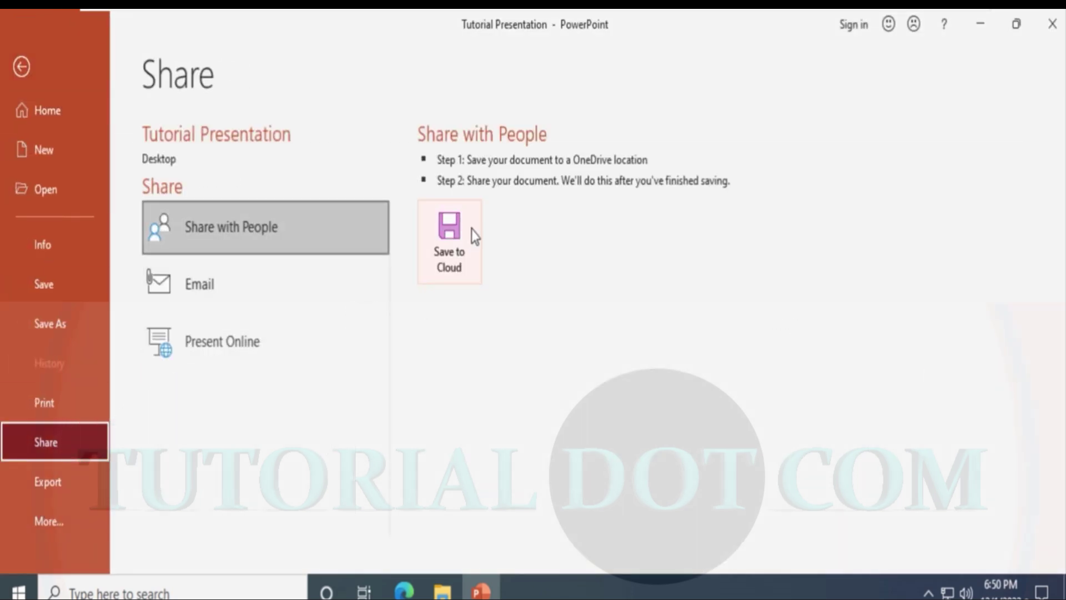
click(300, 282)
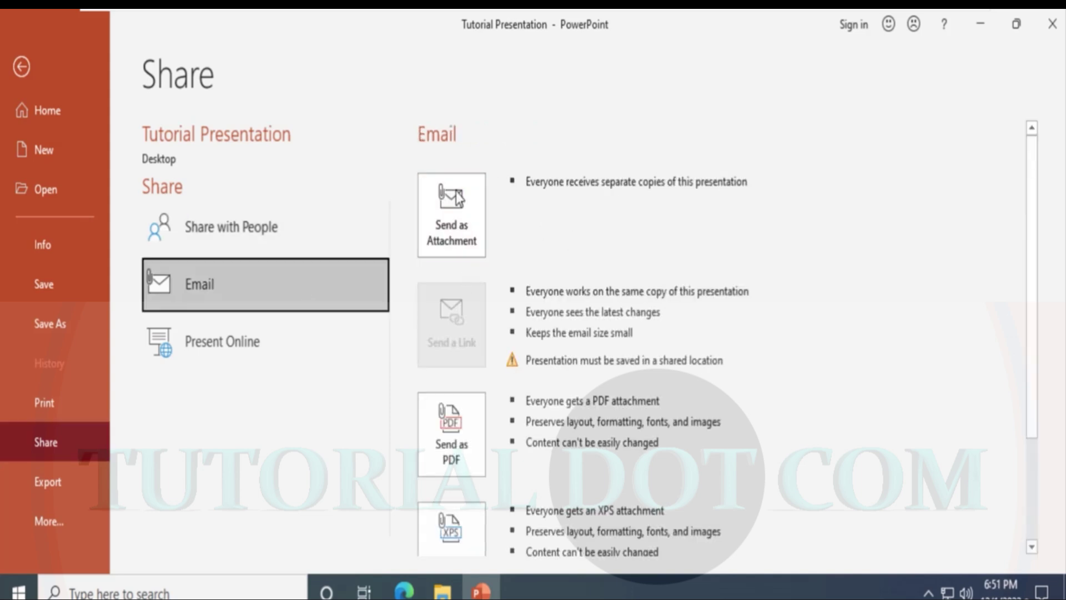
scroll(444, 419, down, 1)
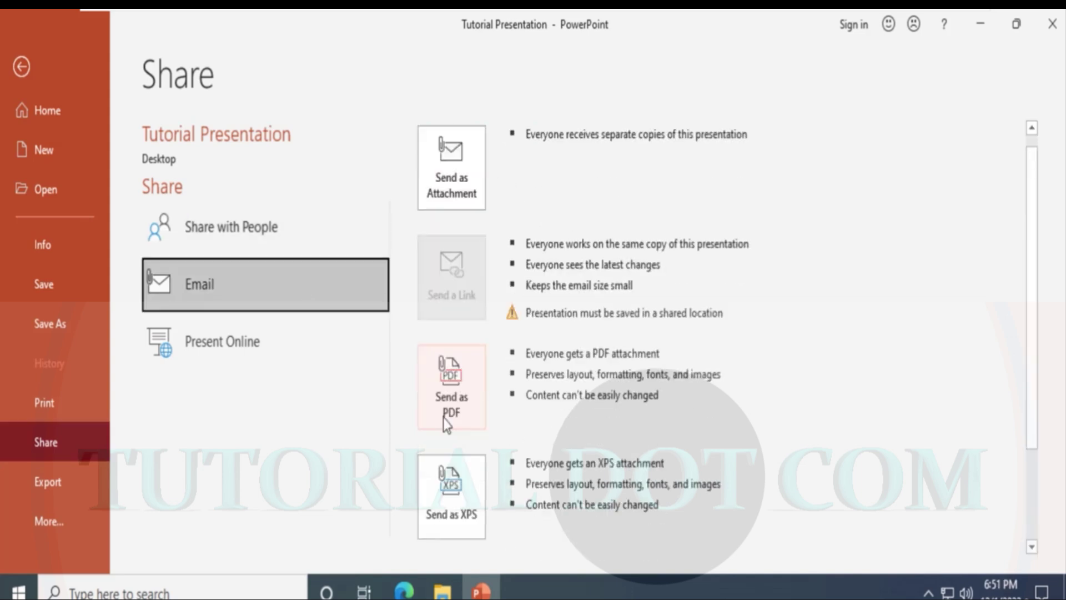
scroll(443, 417, down, 2)
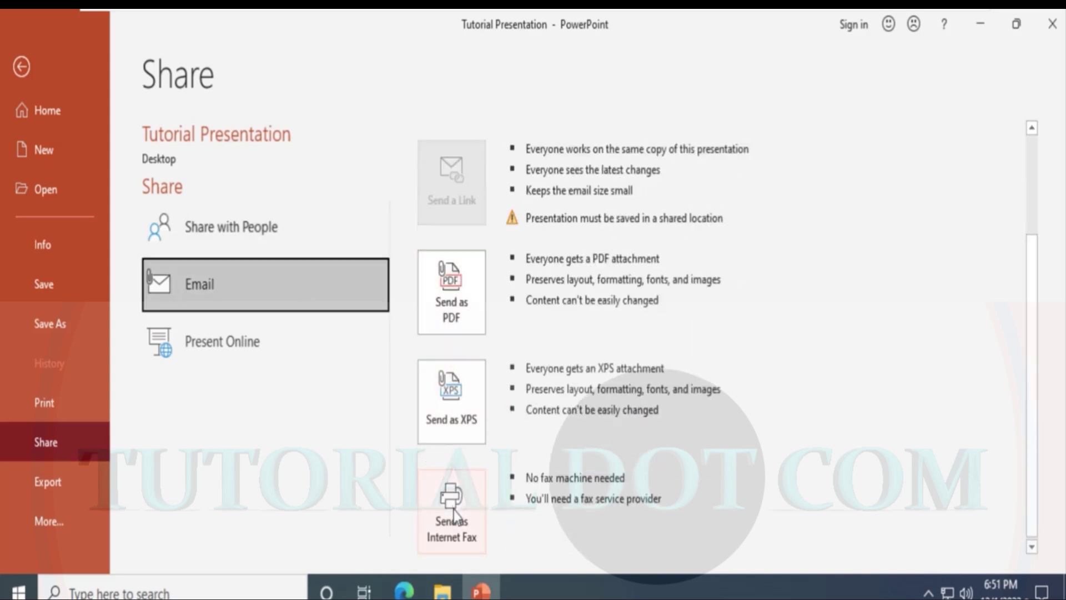
click(276, 354)
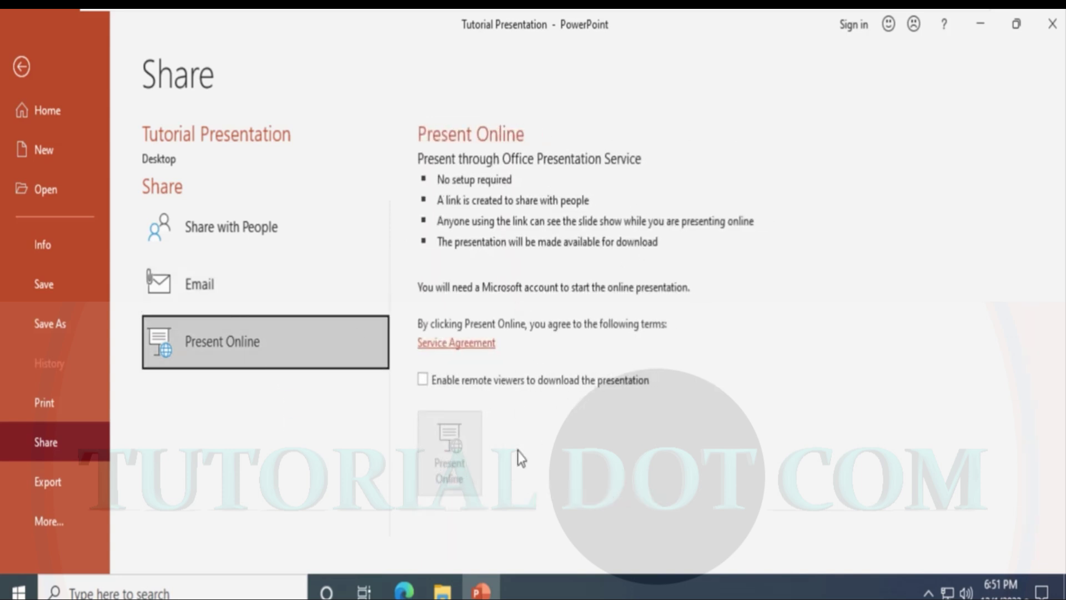
click(424, 382)
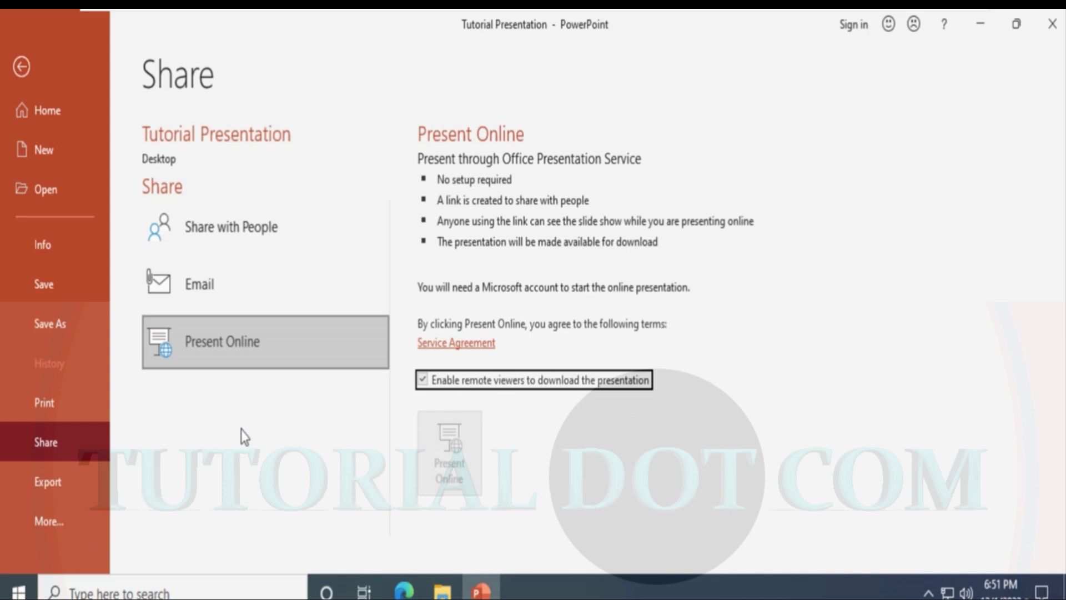
key(Escape)
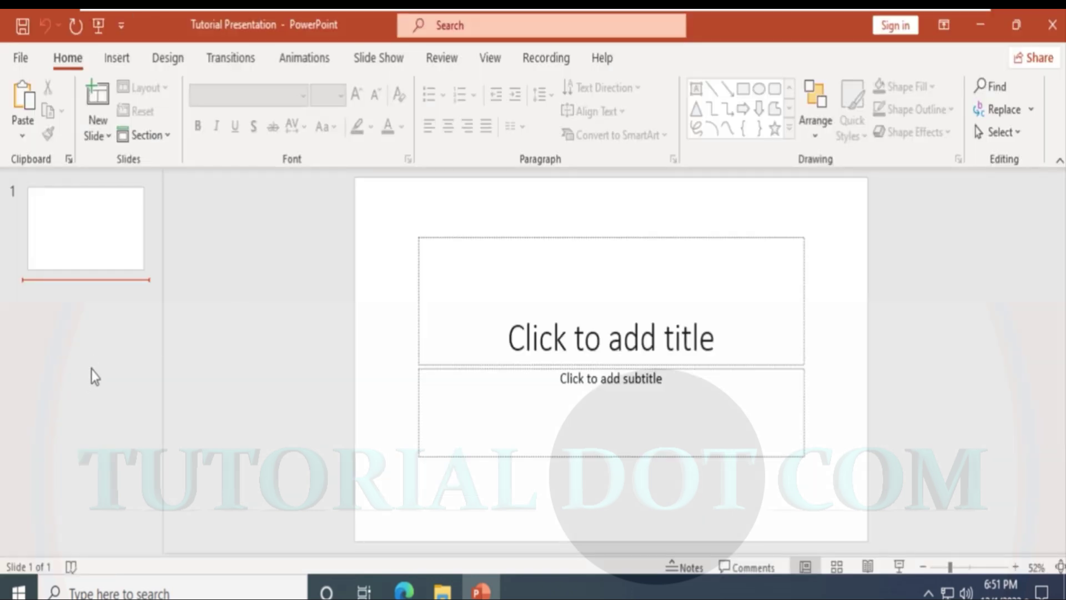
Briefly open and leave the File view, show the Help tab commands, and select slide 1.
click(18, 62)
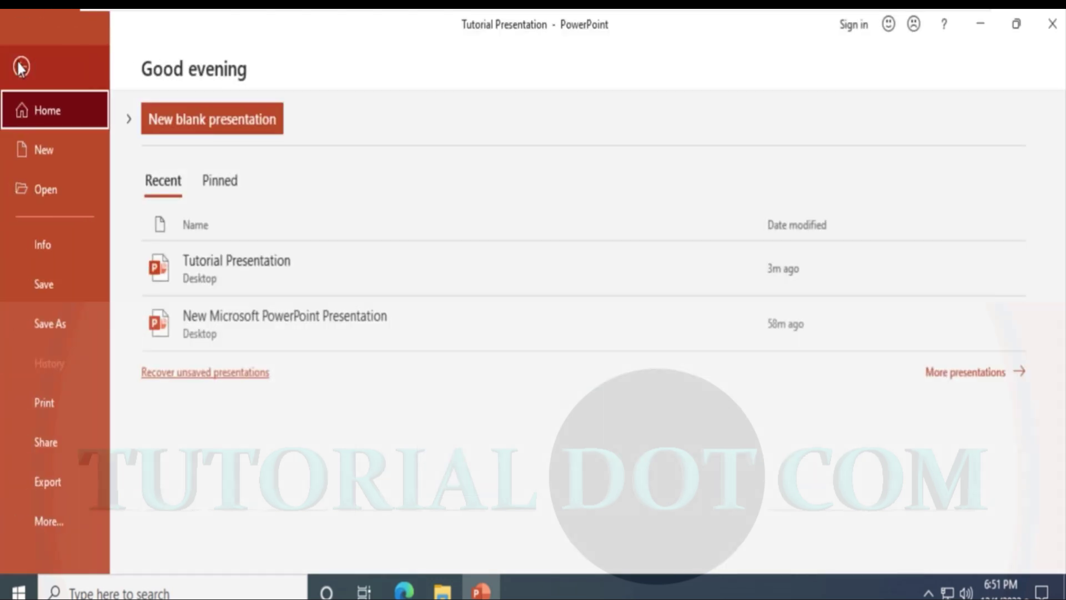
click(19, 64)
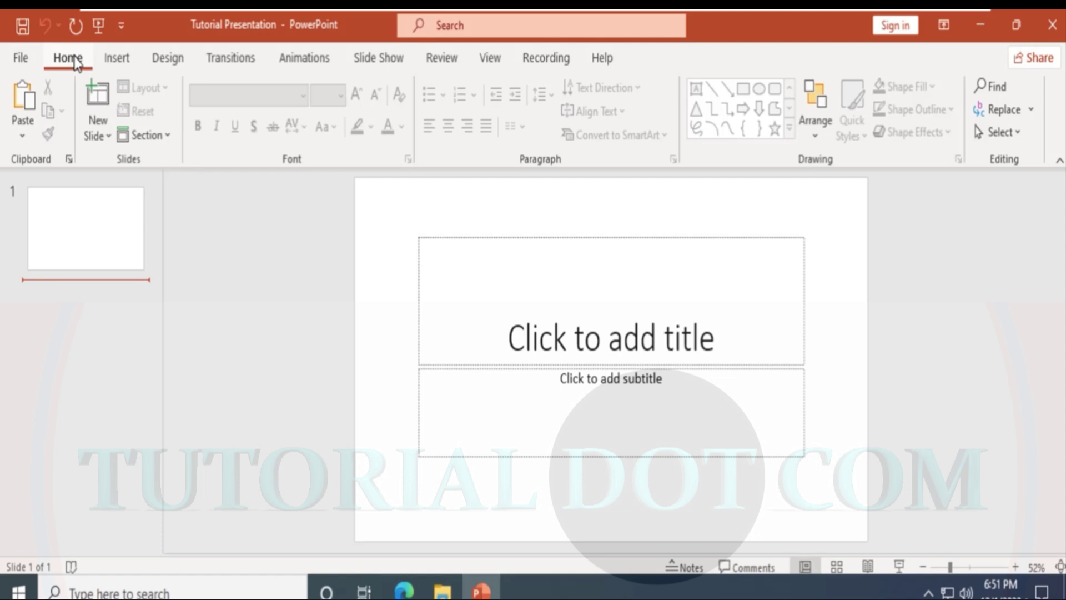
click(601, 60)
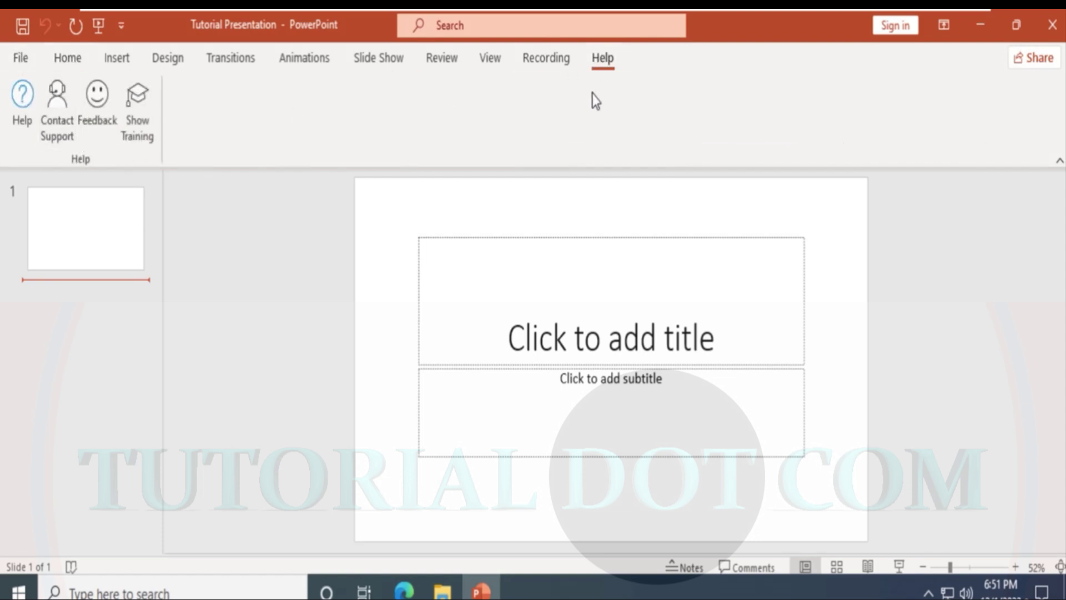
click(272, 284)
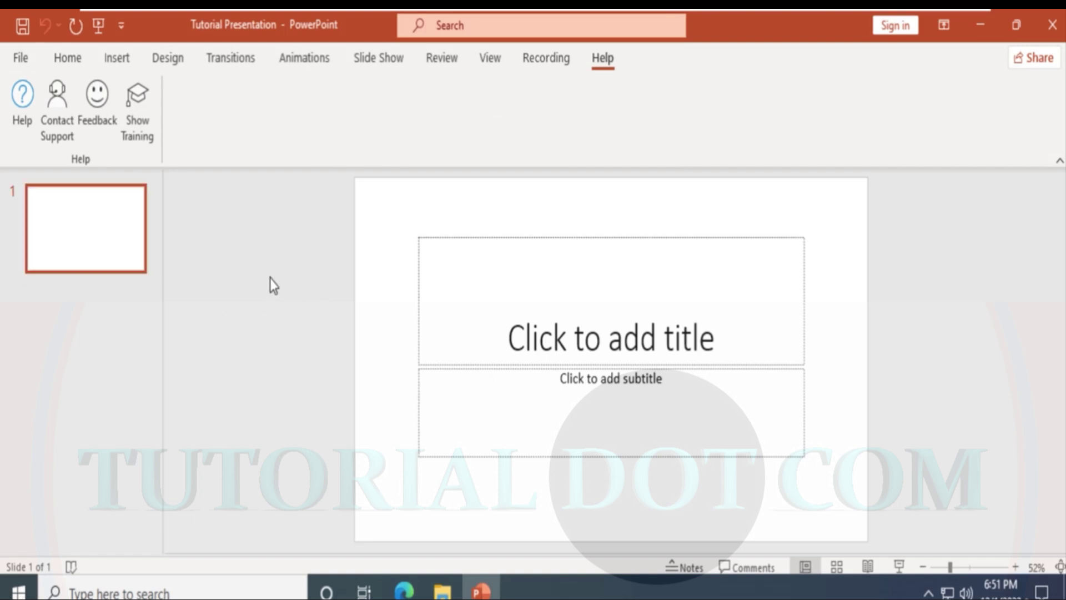
click(22, 100)
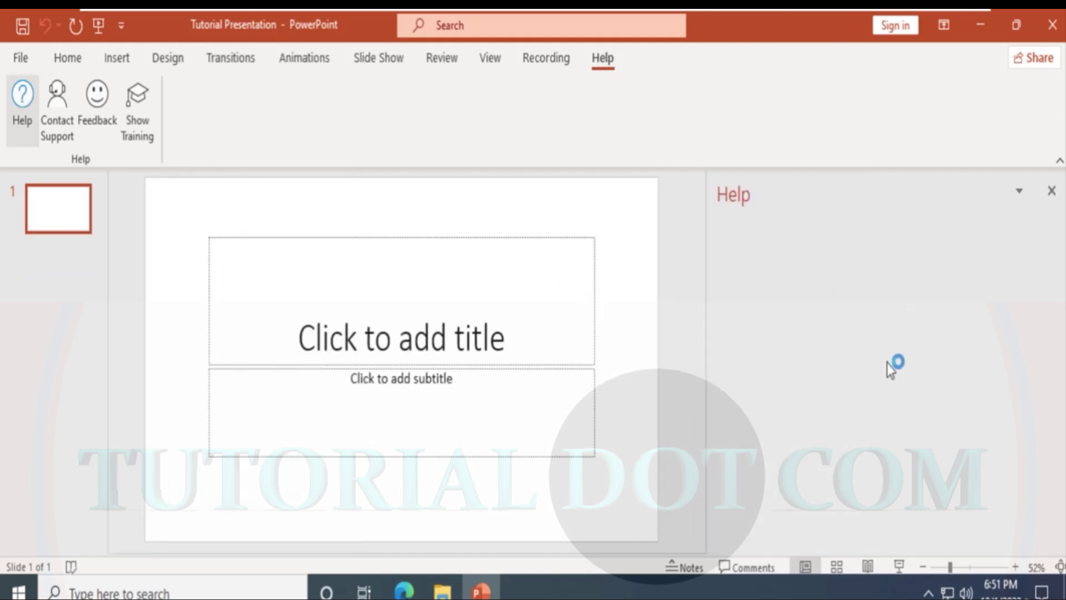
click(811, 307)
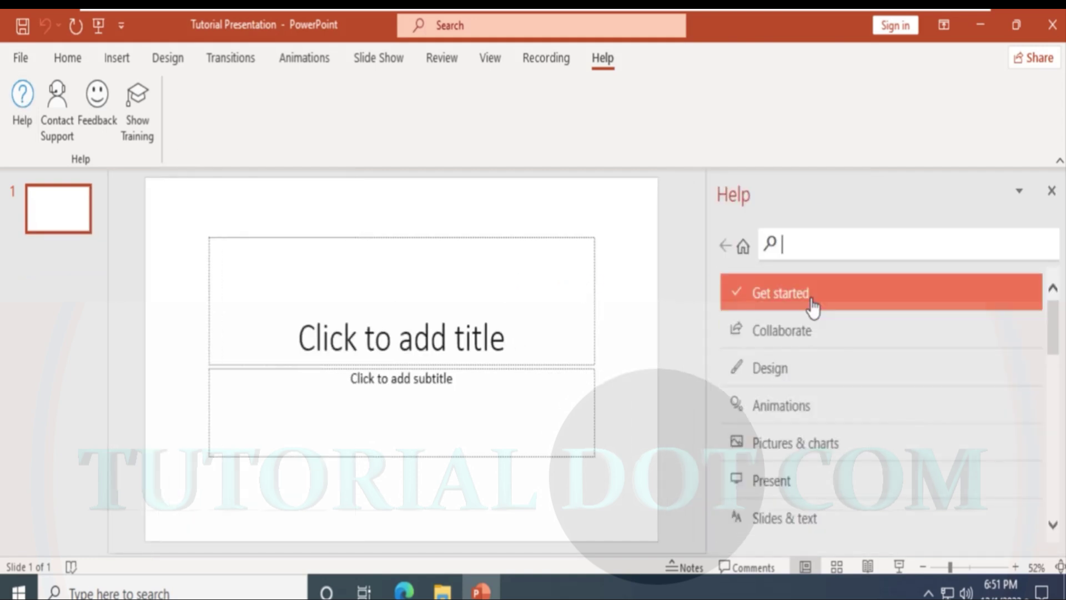
scroll(812, 307, down, 1)
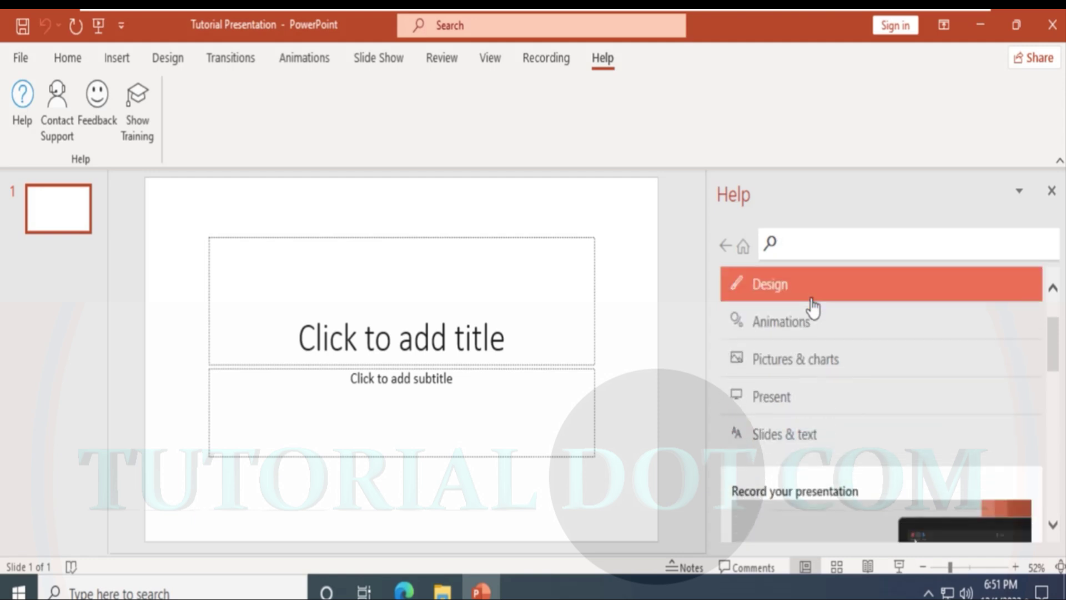
scroll(813, 307, up, 1)
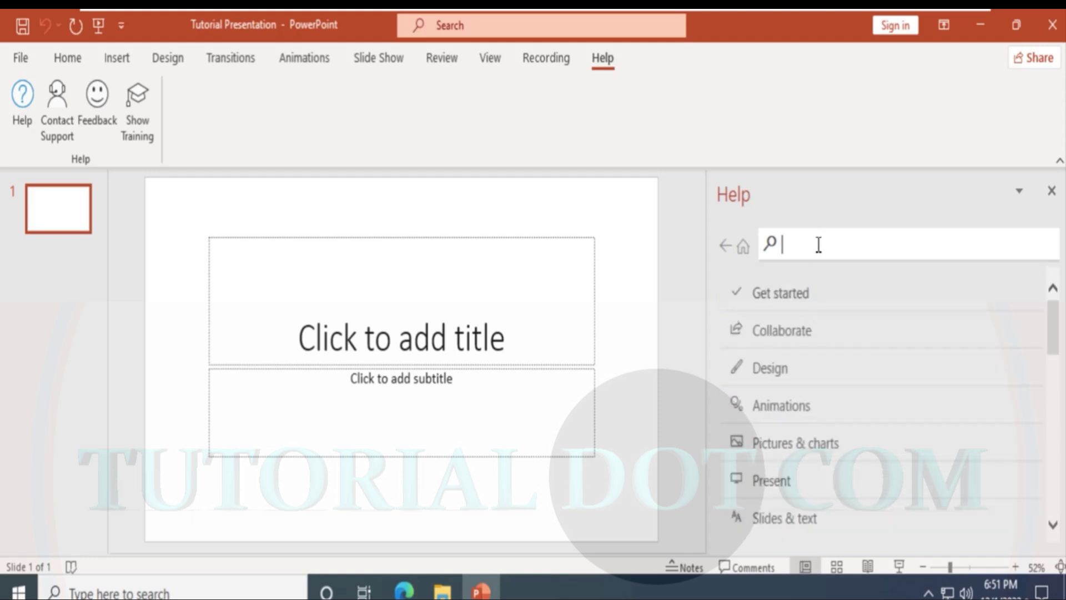
text(Insert pictures)
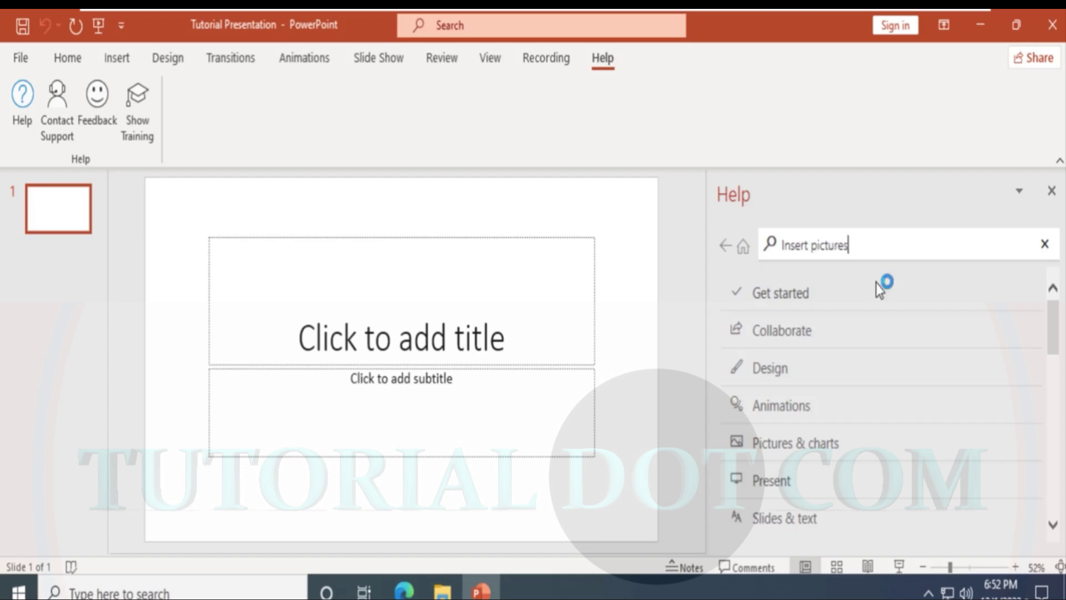
key(Return)
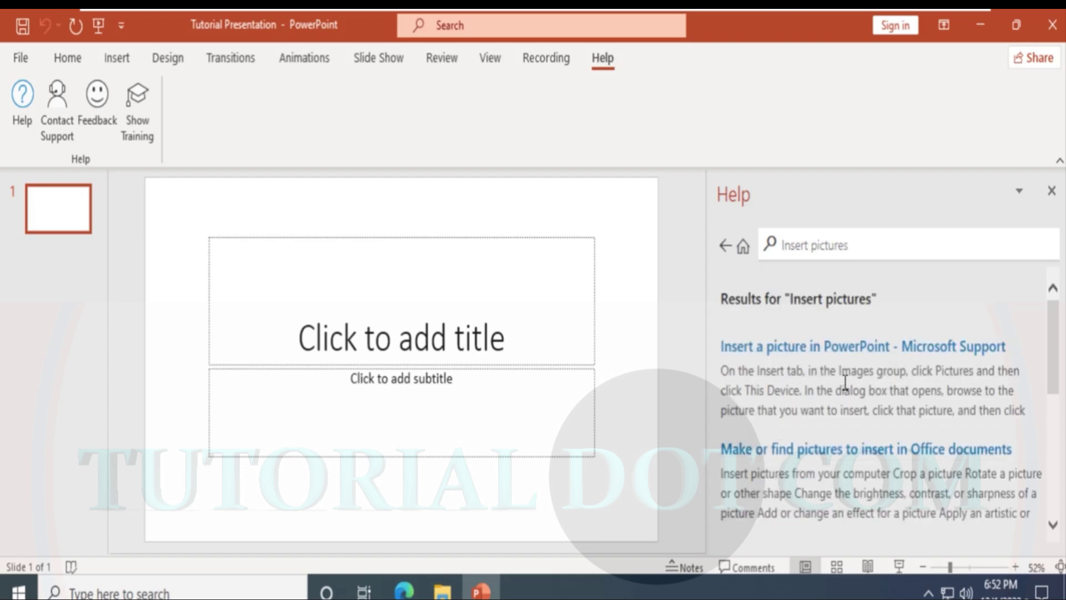
scroll(844, 383, down, 3)
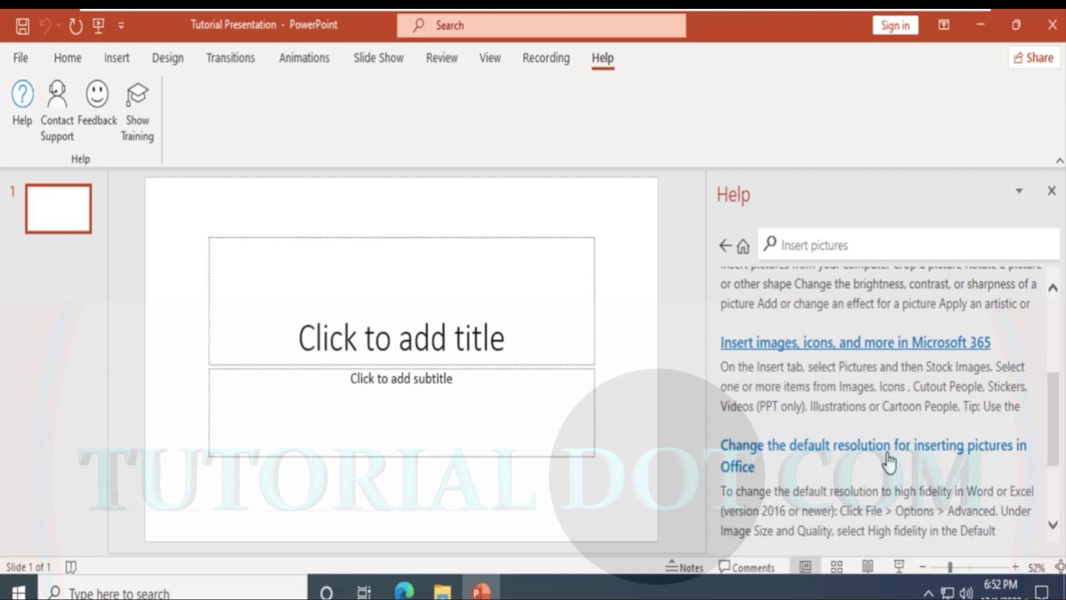
scroll(839, 350, up, 3)
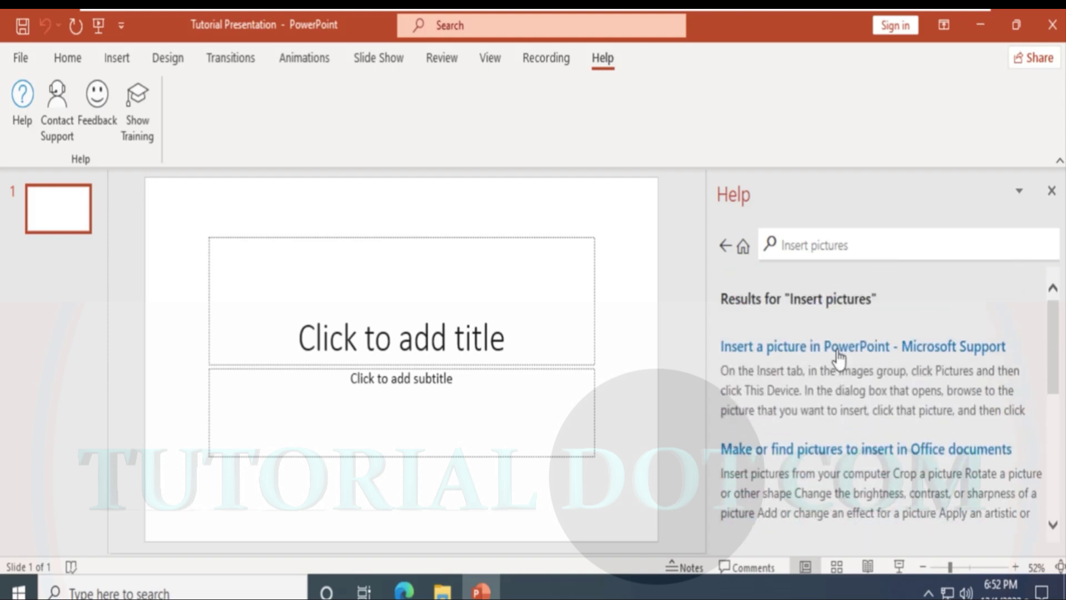
click(1052, 192)
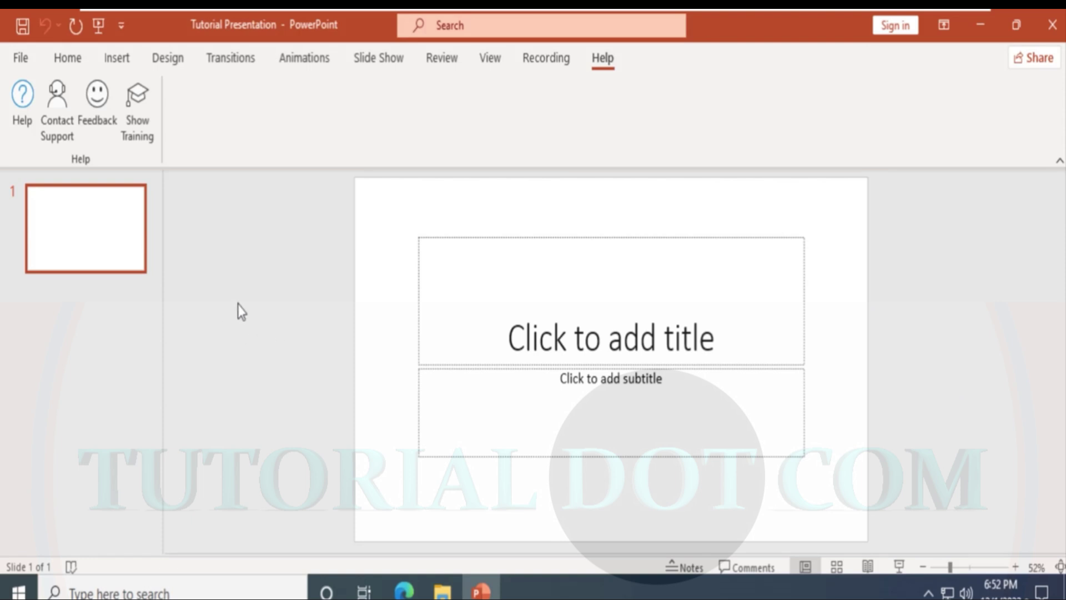
click(59, 125)
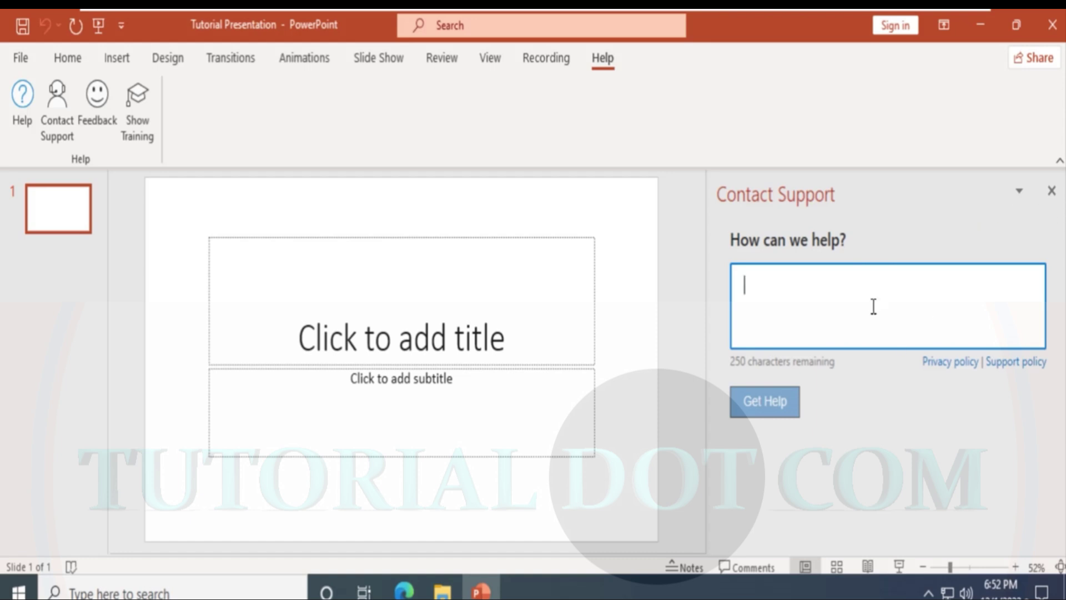
text(Insert )
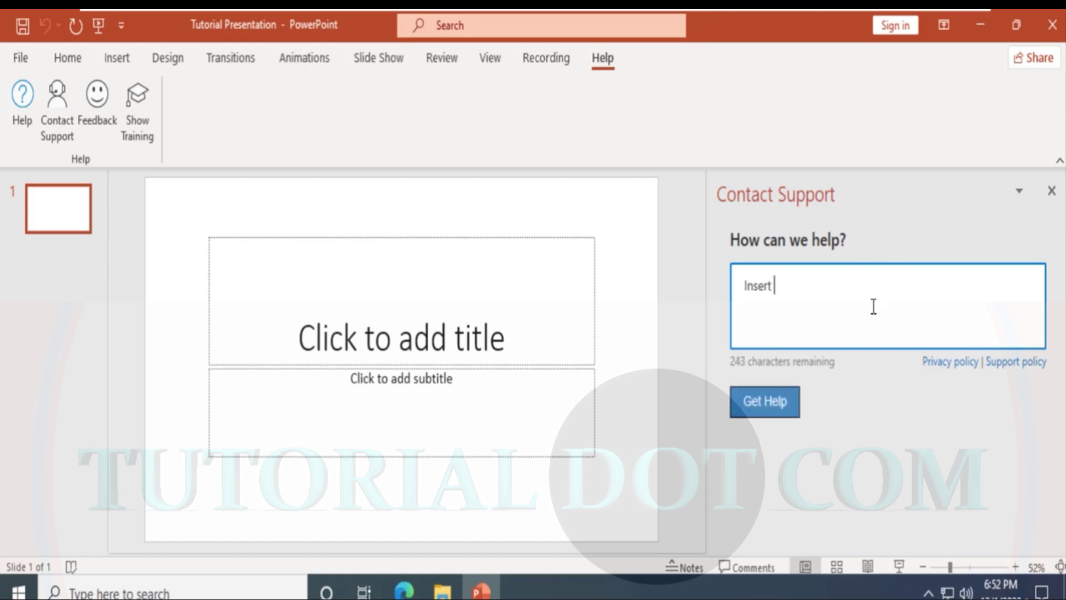
text(pictures)
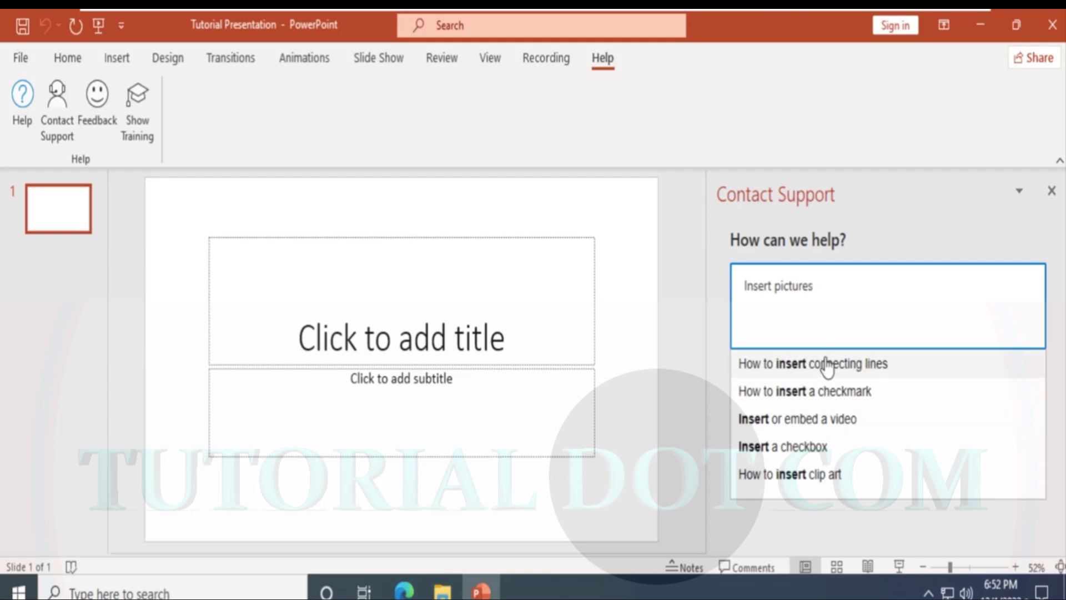
click(803, 391)
scroll(921, 447, down, 3)
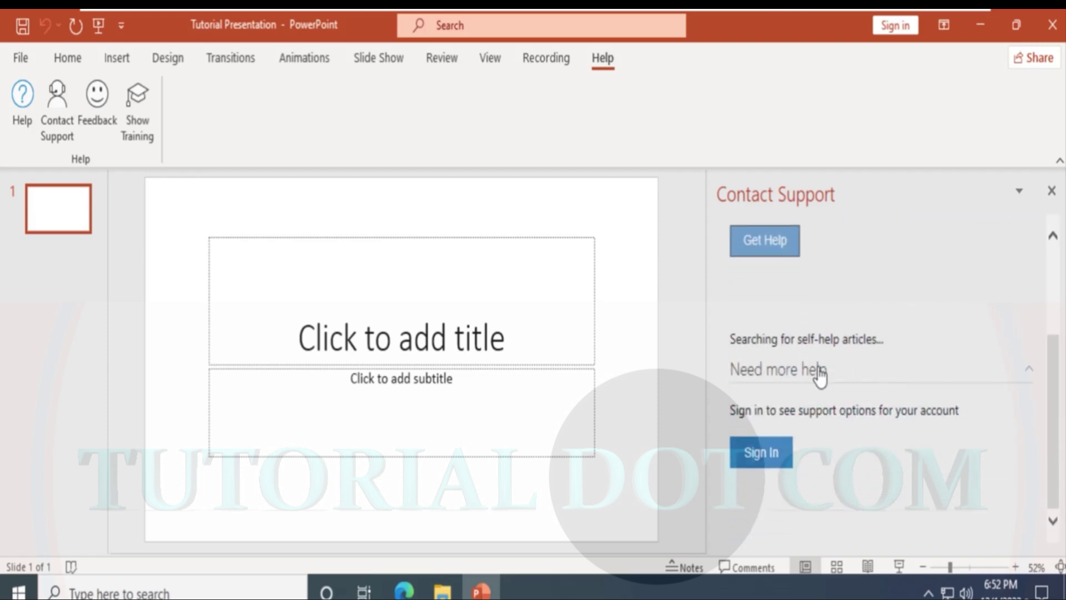
drag(1054, 331, 1052, 380)
scroll(765, 314, up, 1)
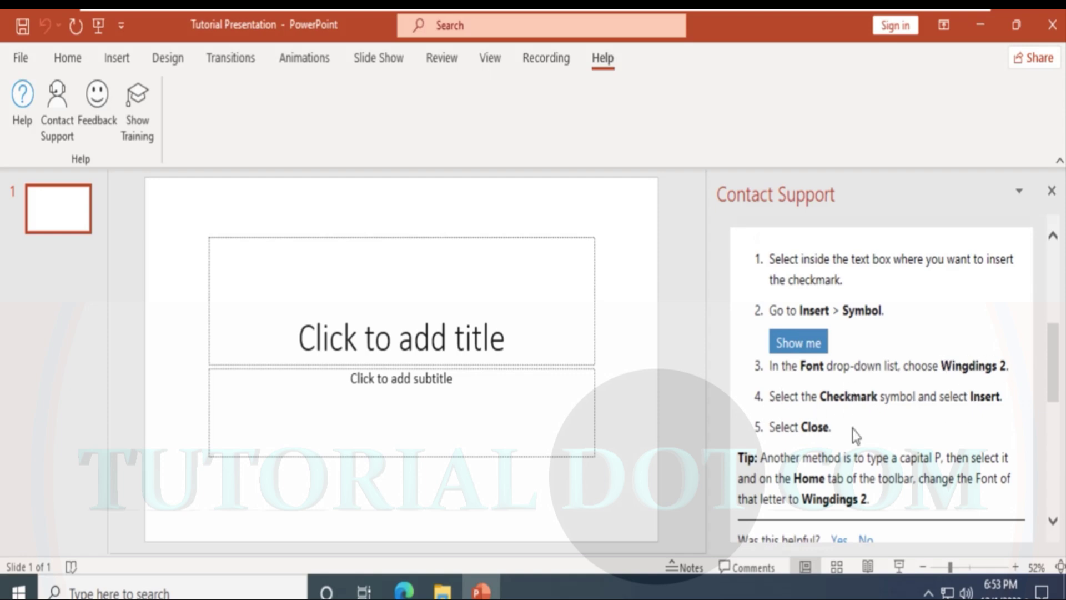
click(1052, 191)
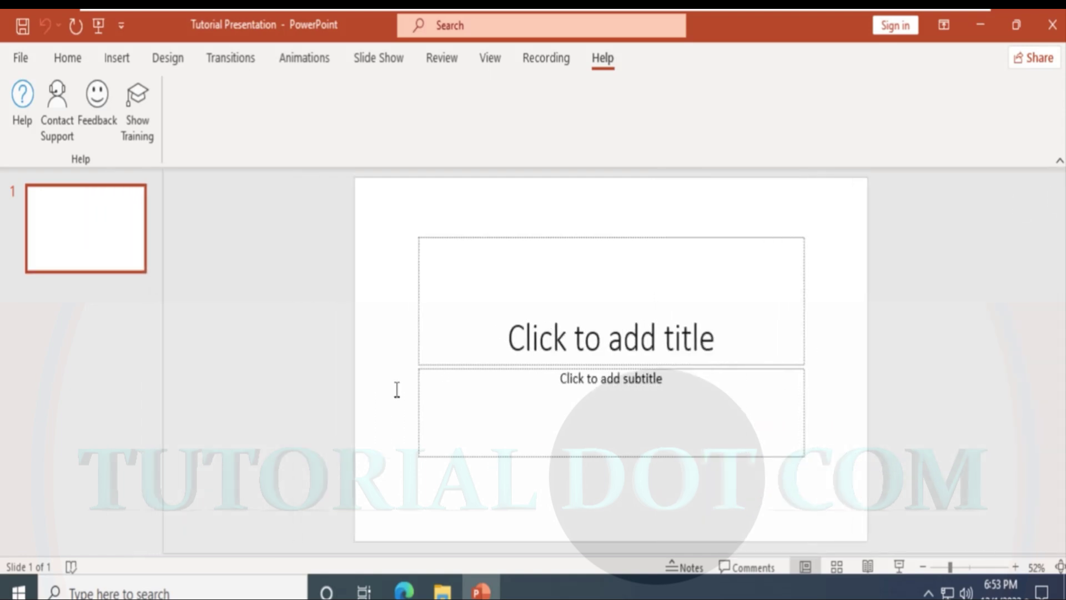
click(92, 368)
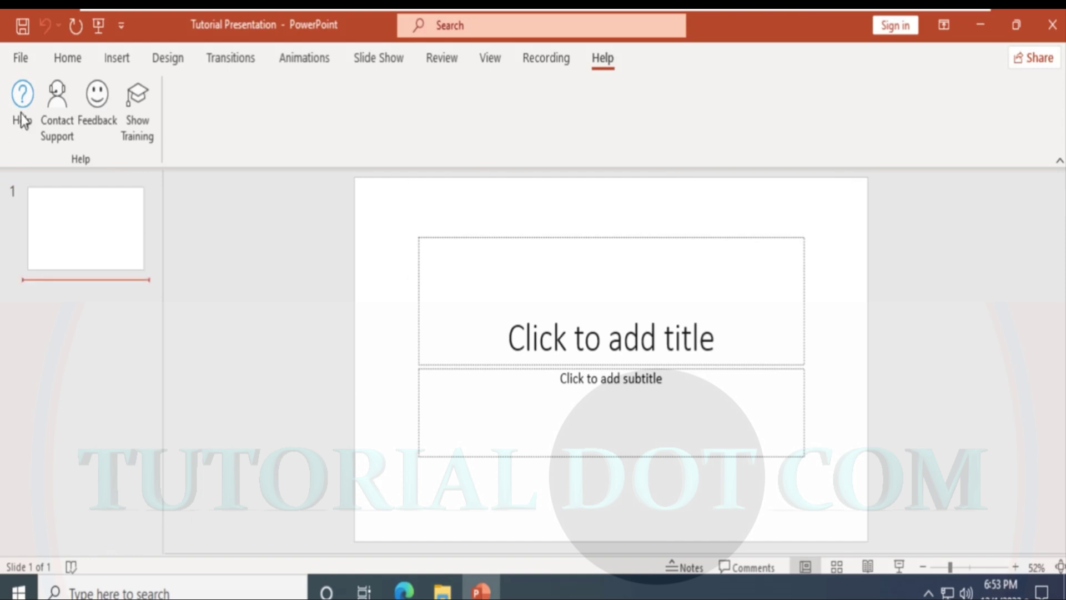
click(135, 101)
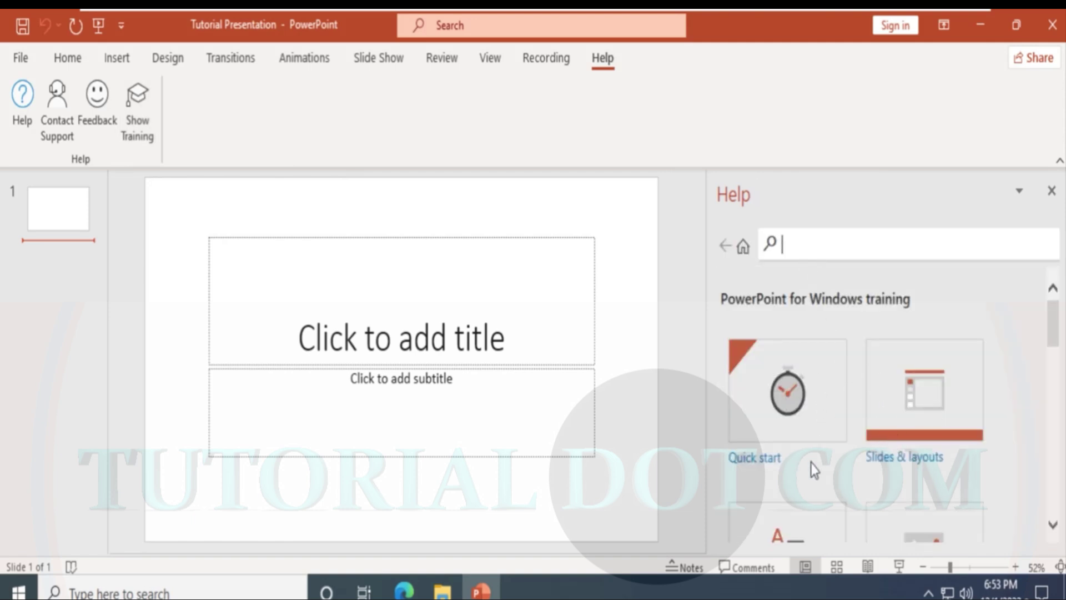
scroll(812, 463, down, 2)
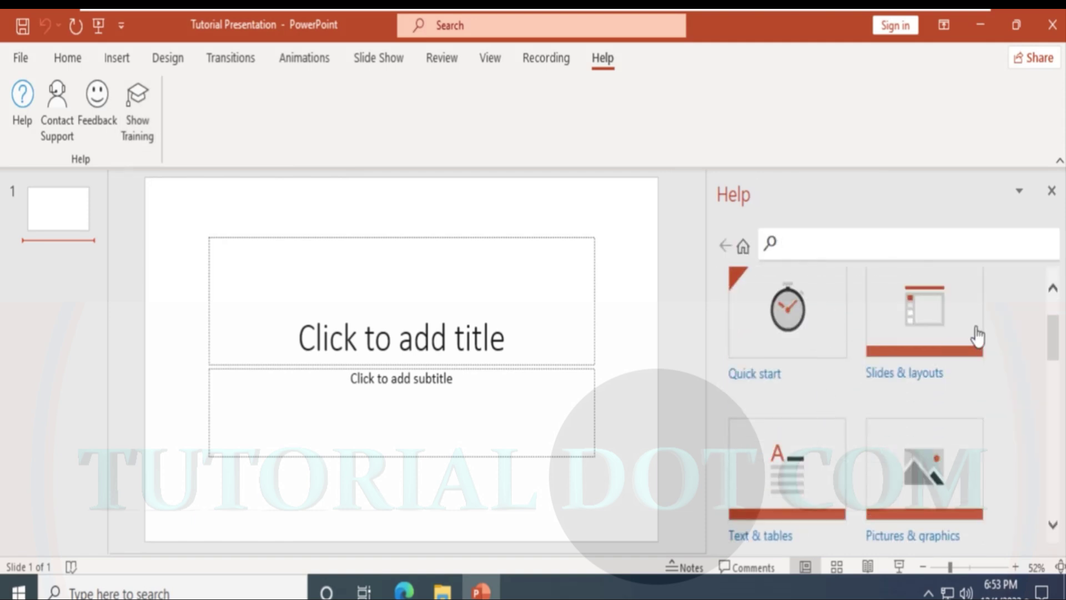
scroll(930, 378, down, 3)
scroll(930, 382, down, 5)
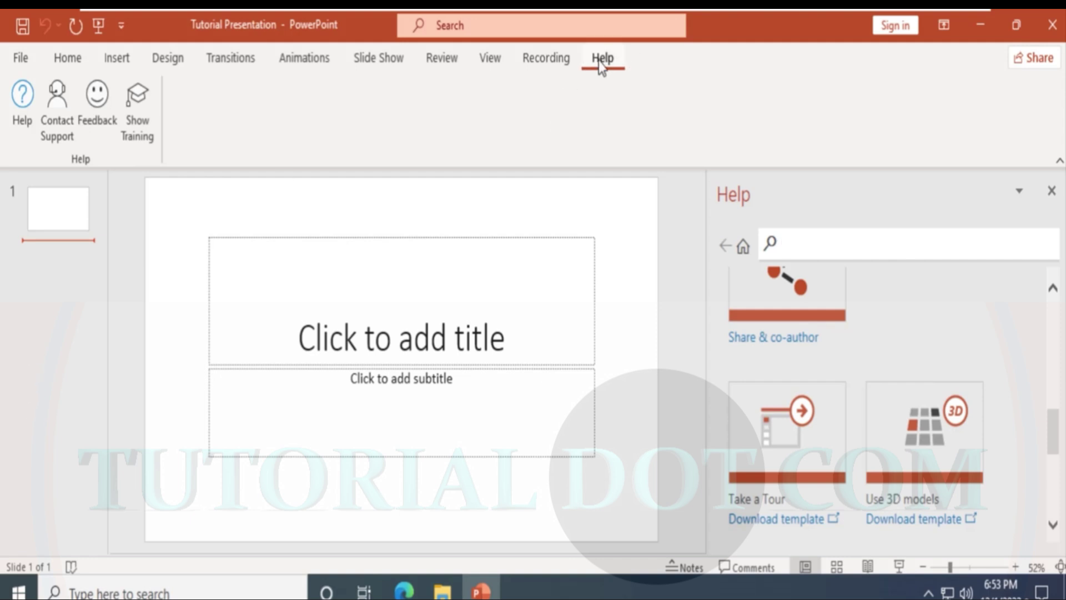
click(1051, 192)
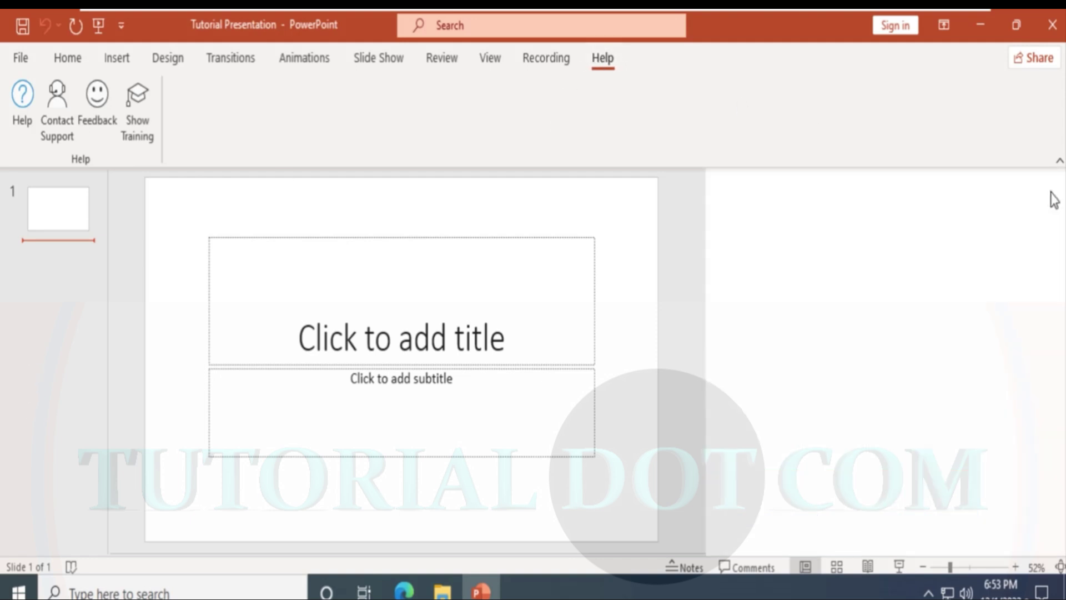